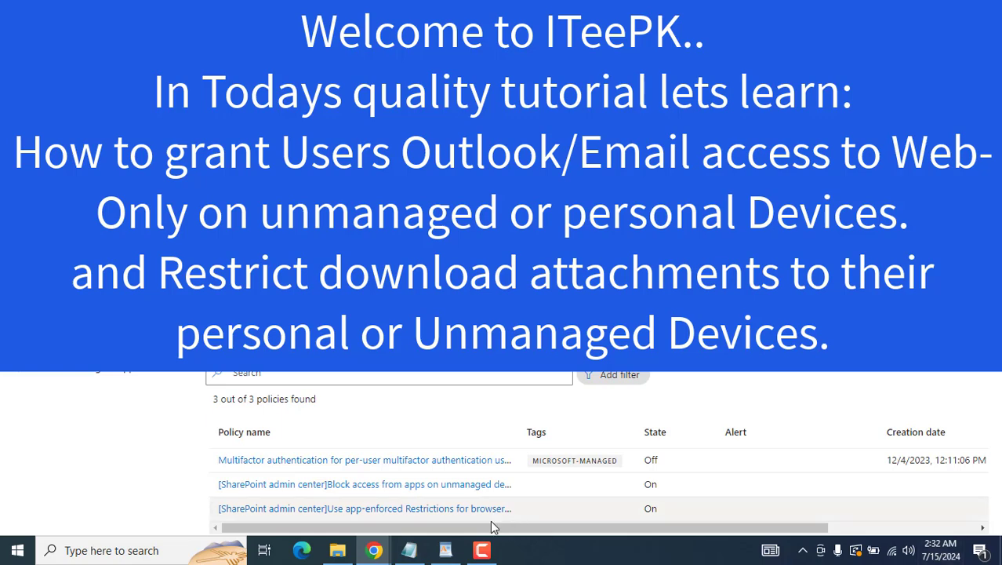
- Switch to the YouTube window and review the title of the video on web-only access for SharePoint, Teams and OneDrive
mouse_move(382, 551)
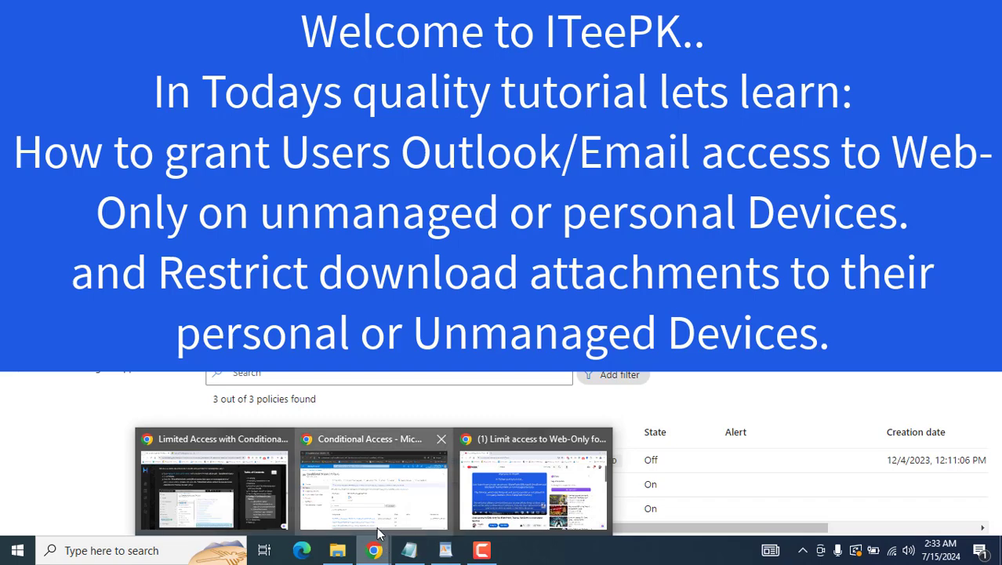
click(534, 483)
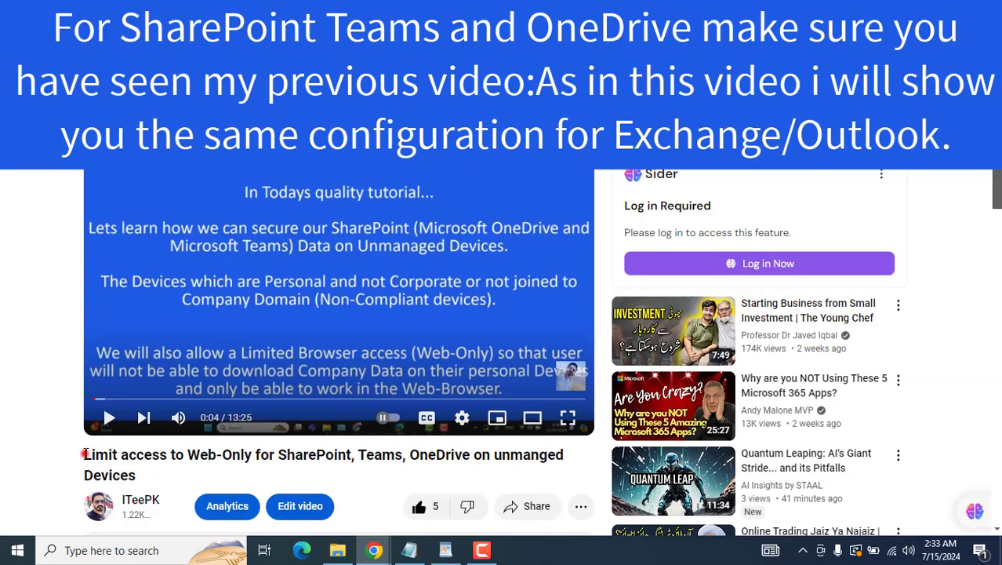
drag(84, 453, 147, 482)
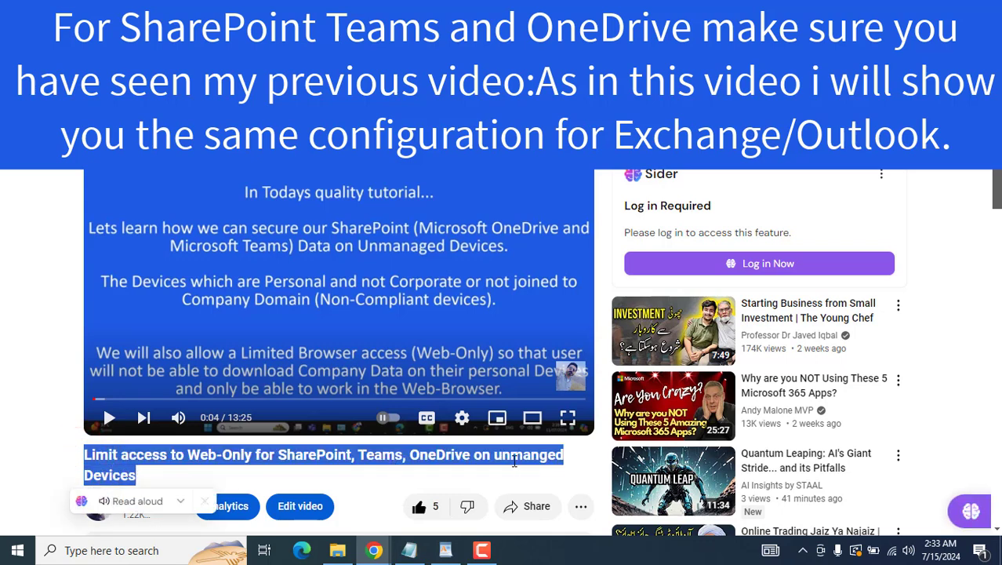
click(155, 482)
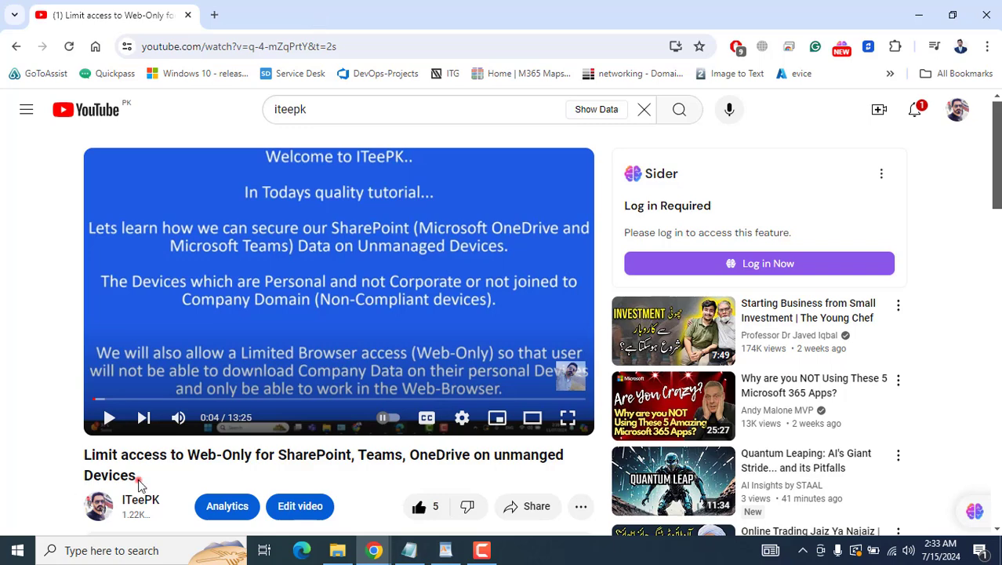
drag(138, 479, 75, 456)
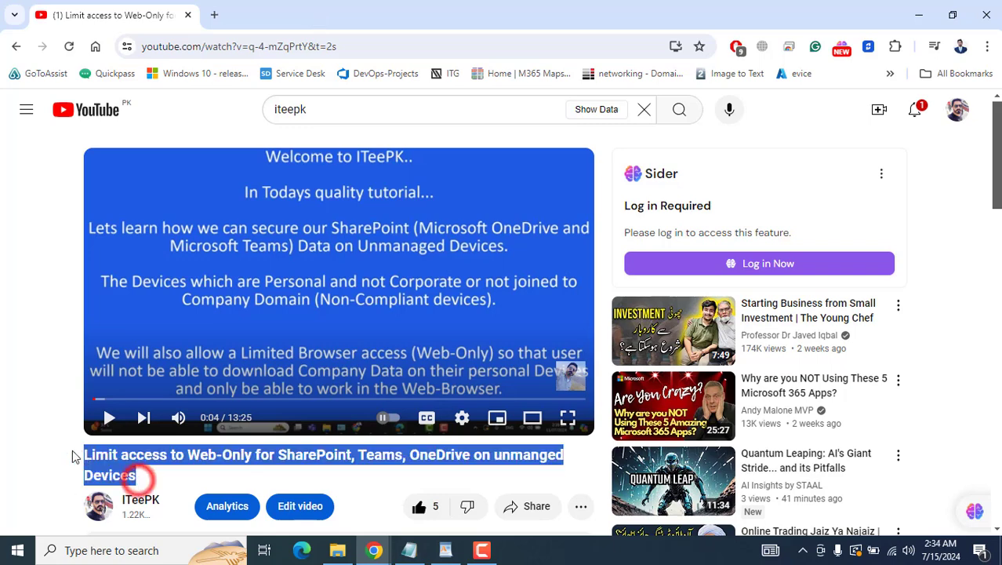
click(165, 480)
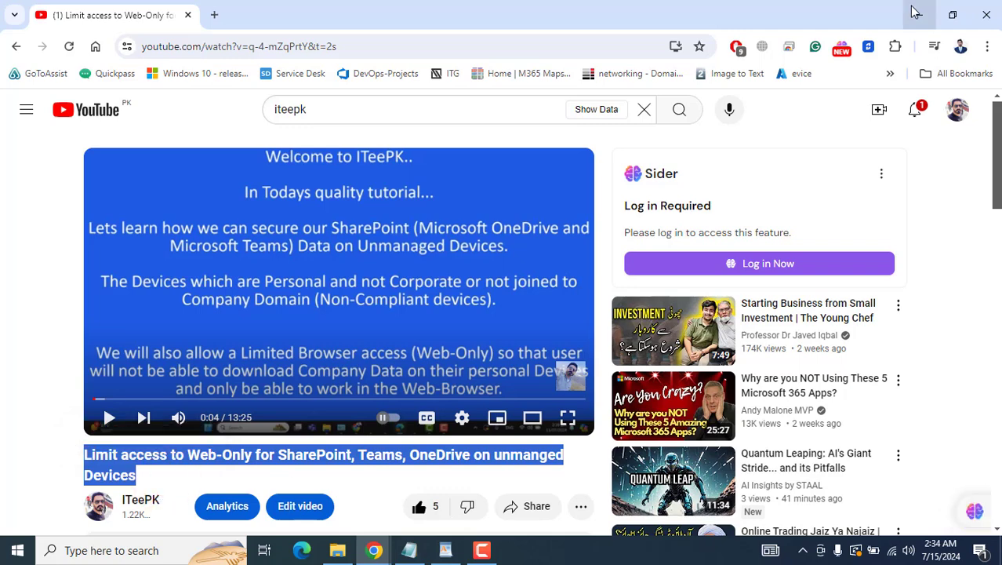
click(148, 472)
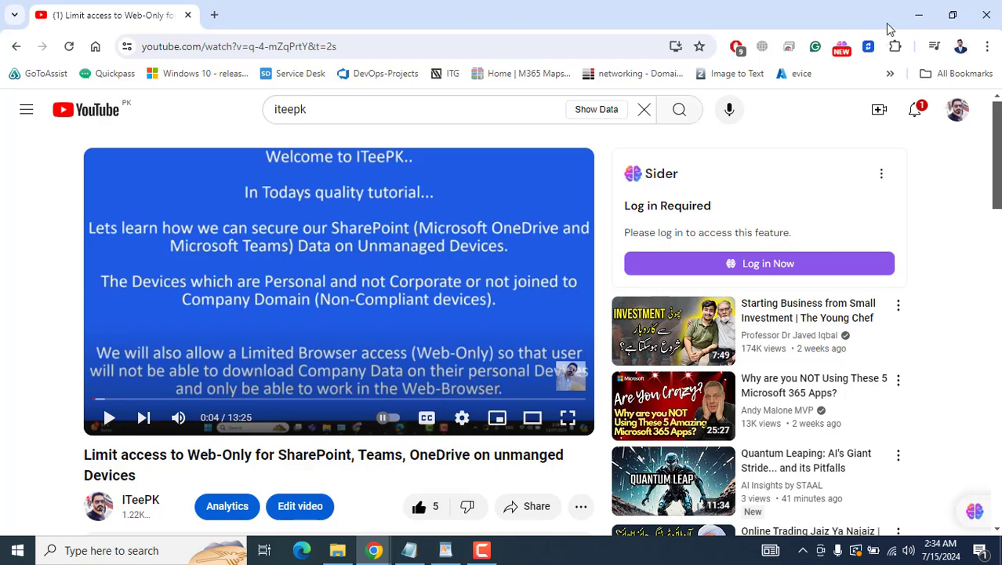
- Minimize the browser, search Windows for "power", and open Windows PowerShell as administrator in a maximized window
click(911, 23)
click(92, 553)
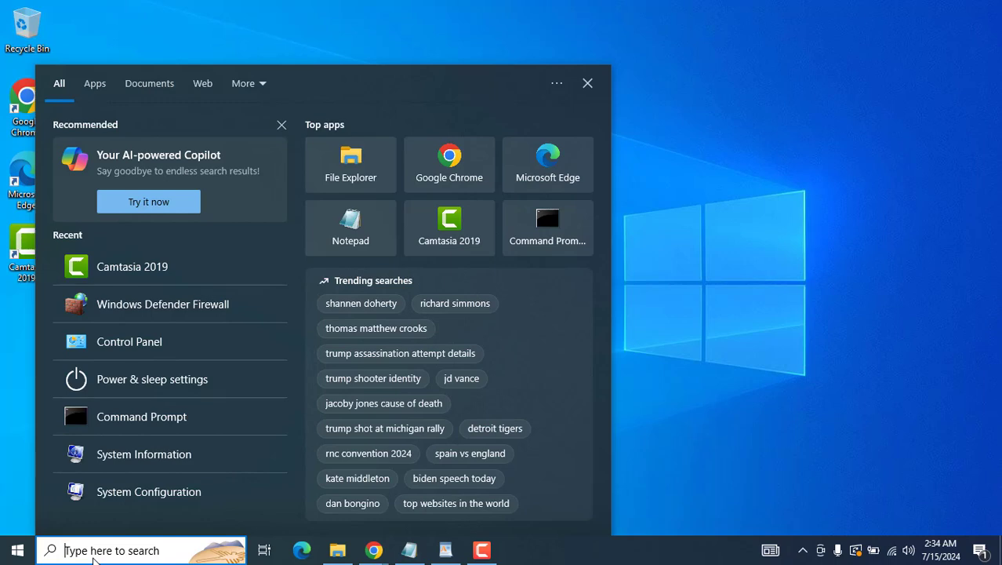
text(power)
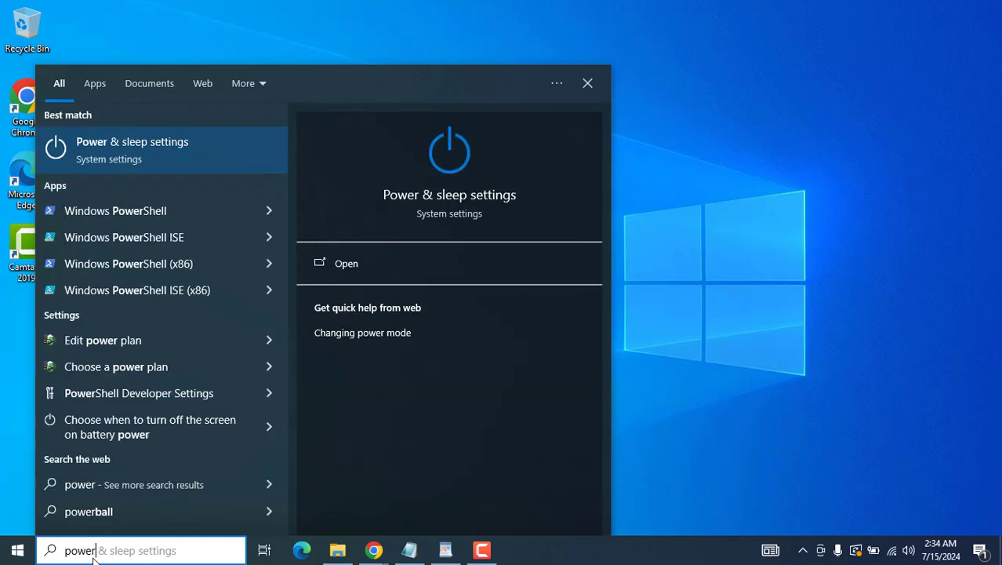
key(Escape)
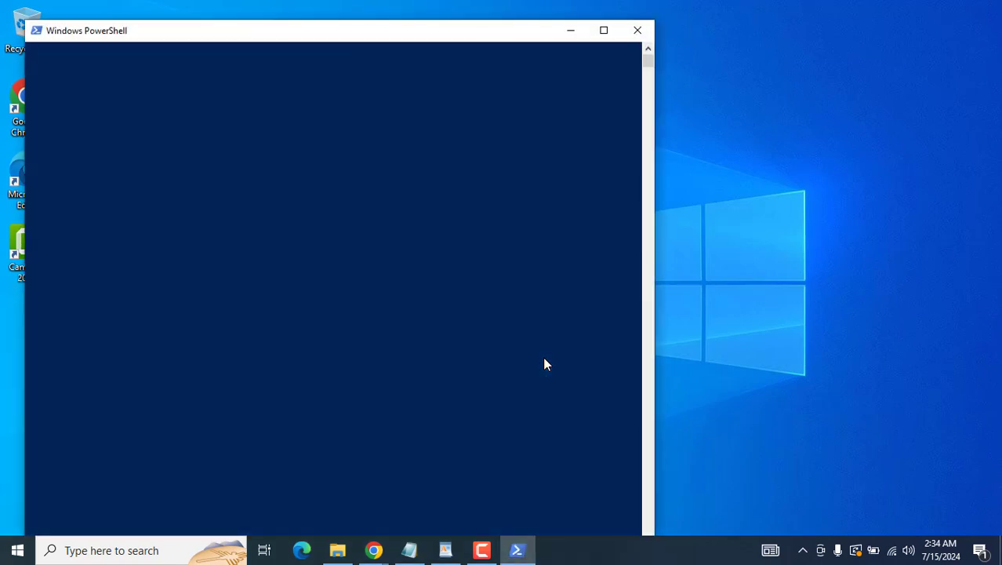
double_click(413, 35)
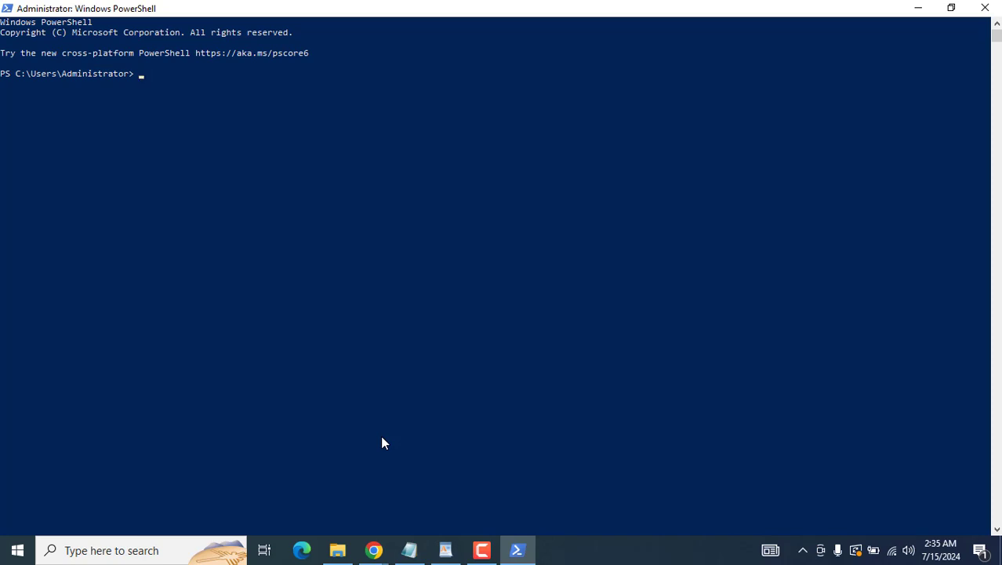
- Run Install-Module -Name ExchangeOnlineManagement and answer y to install the required NuGet provider
right_click(354, 159)
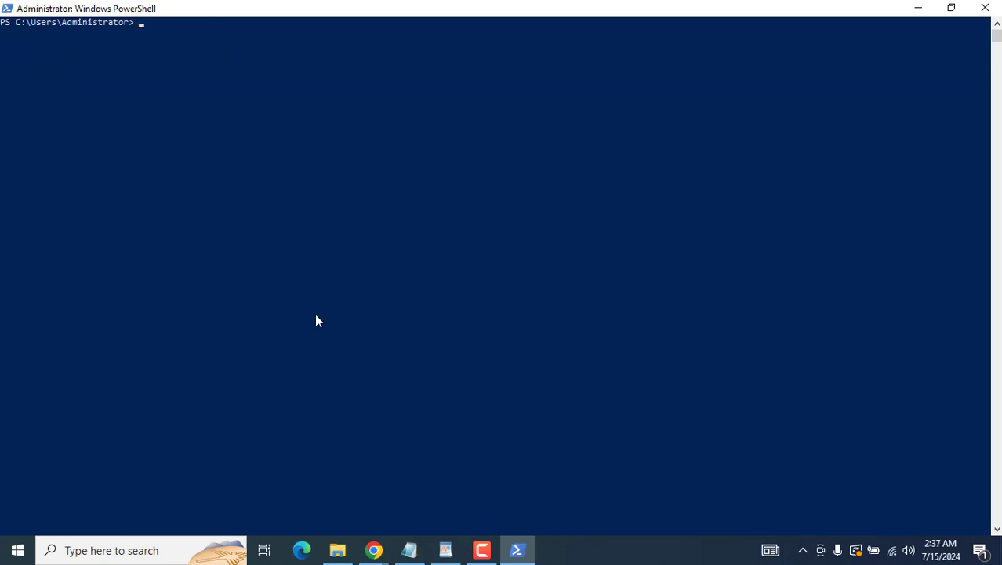
text(Install-Module -Name ExchangeOnlineManagement)
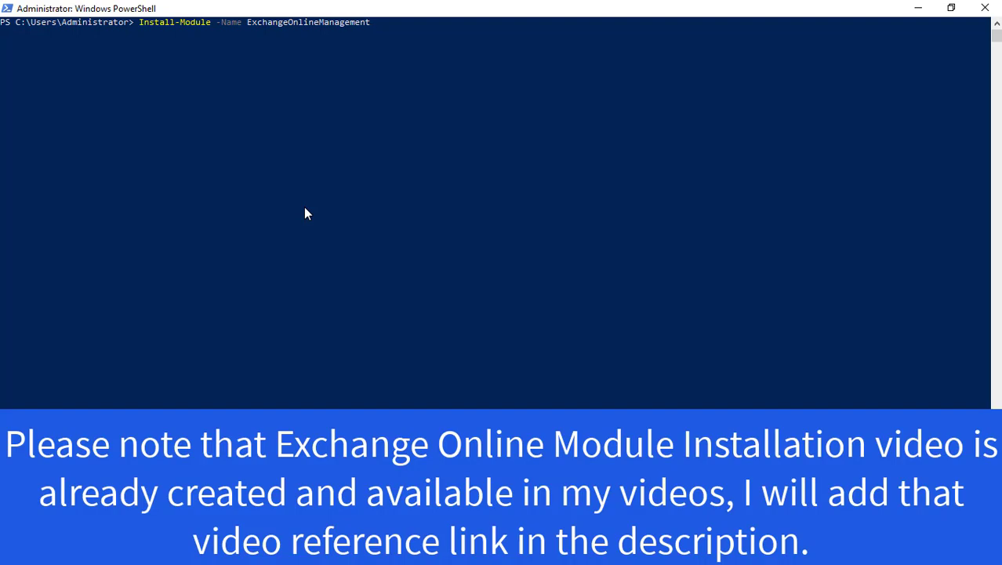
key(Return)
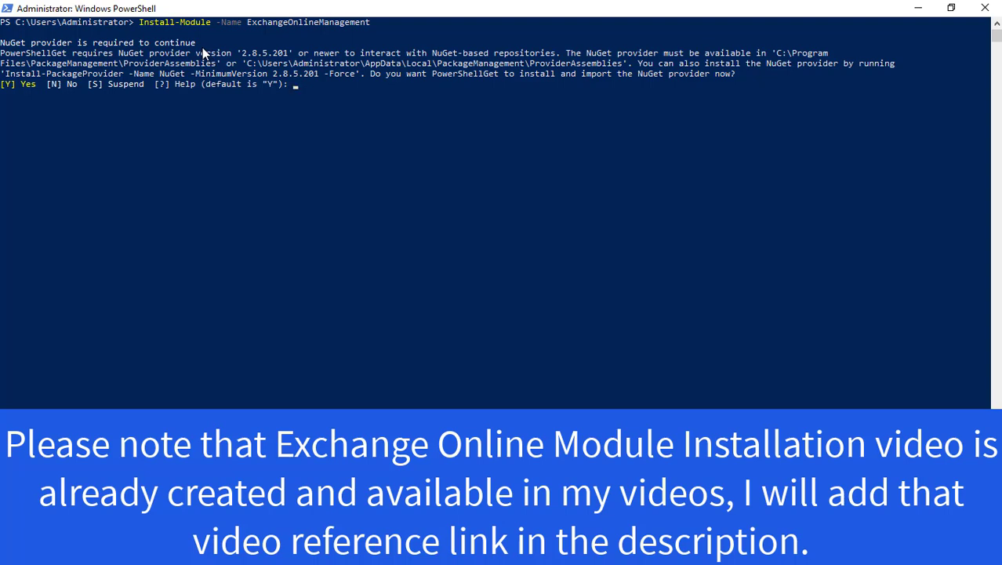
text(y)
key(Return)
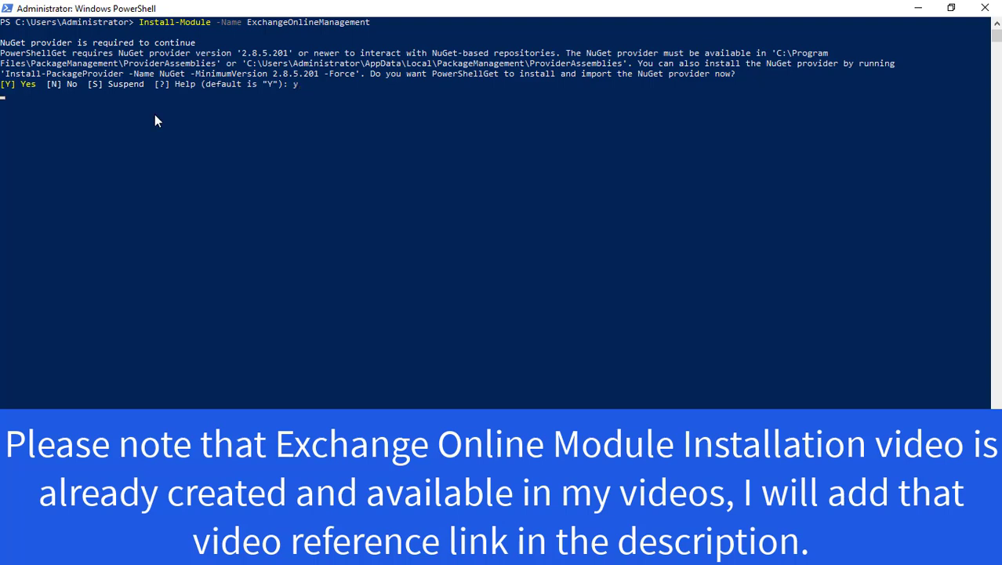
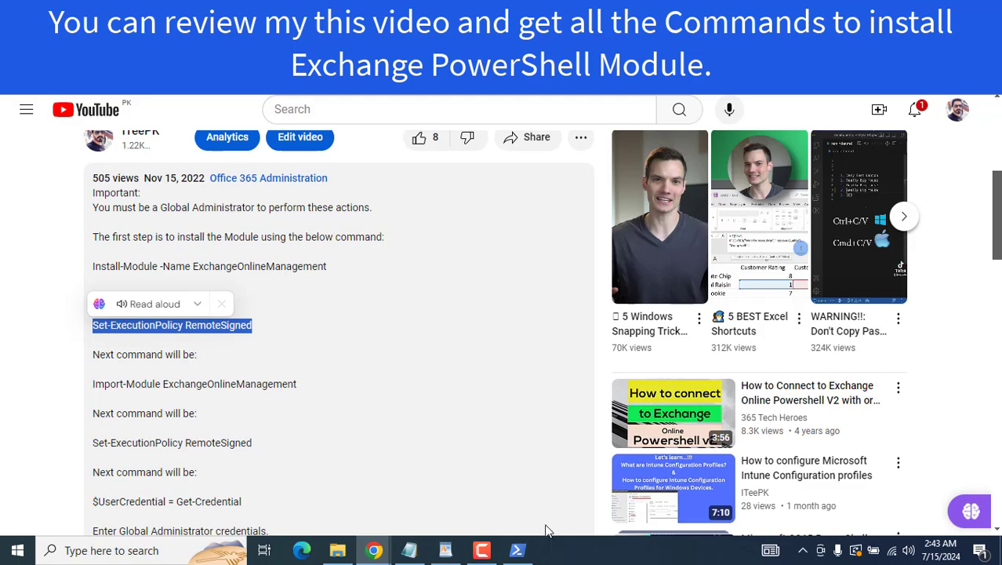
- Switch to PowerShell, run the copied command Set-ExecutionPolicy RemoteSigned, and answer y to the policy change
click(517, 550)
right_click(374, 405)
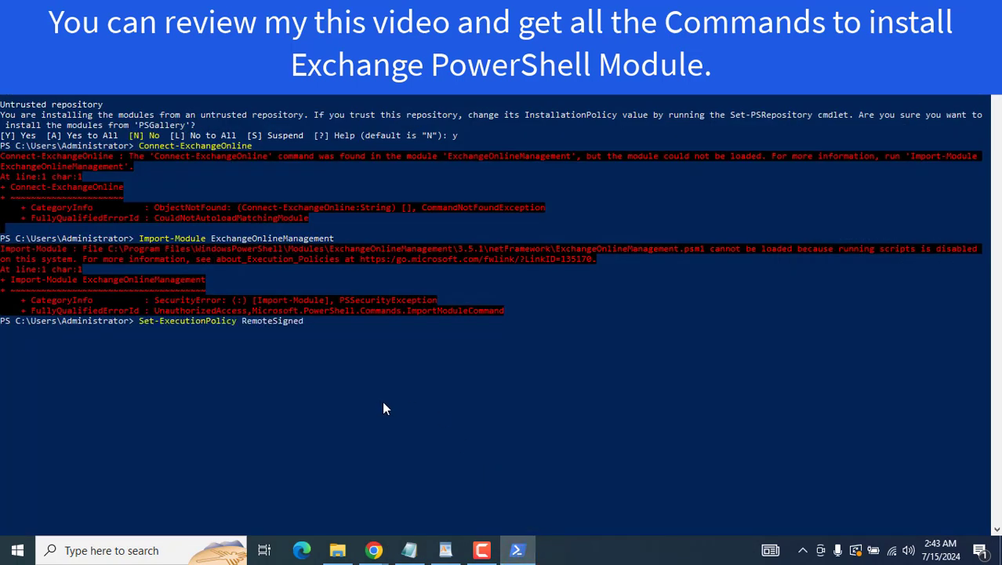
key(Return)
text(y)
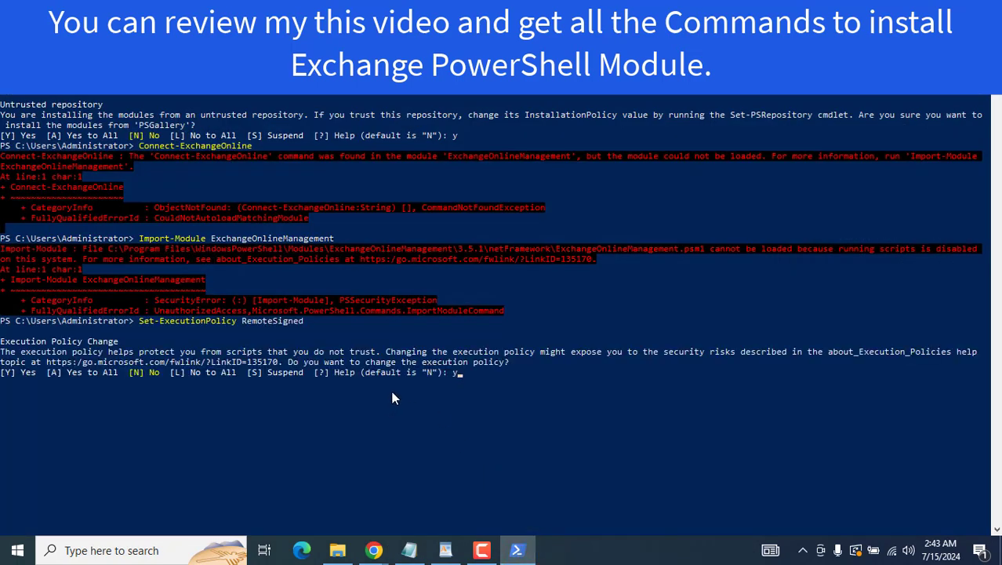
key(Return)
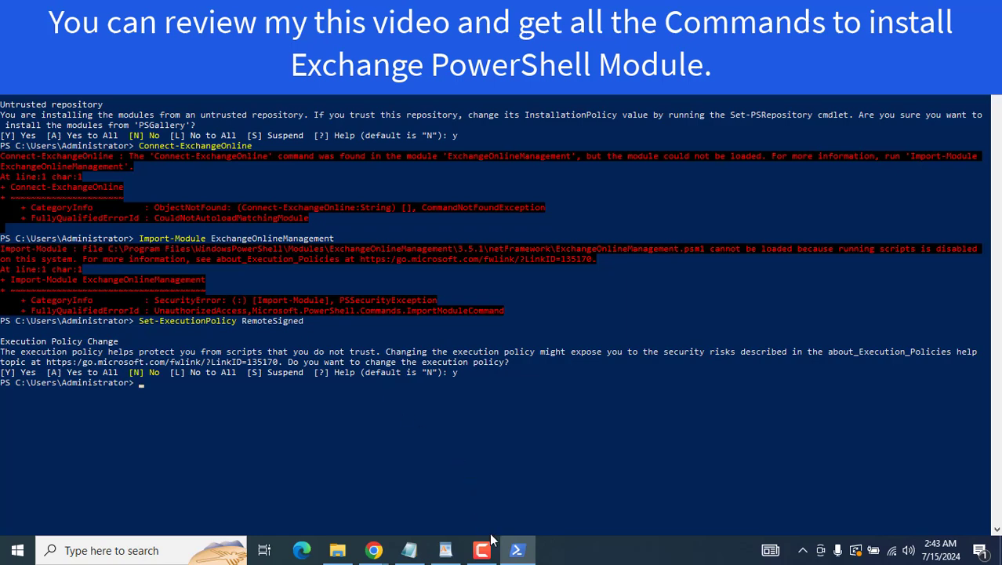
- Copy Import-Module ExchangeOnlineManagement from the YouTube video's description and run it in PowerShell
click(517, 550)
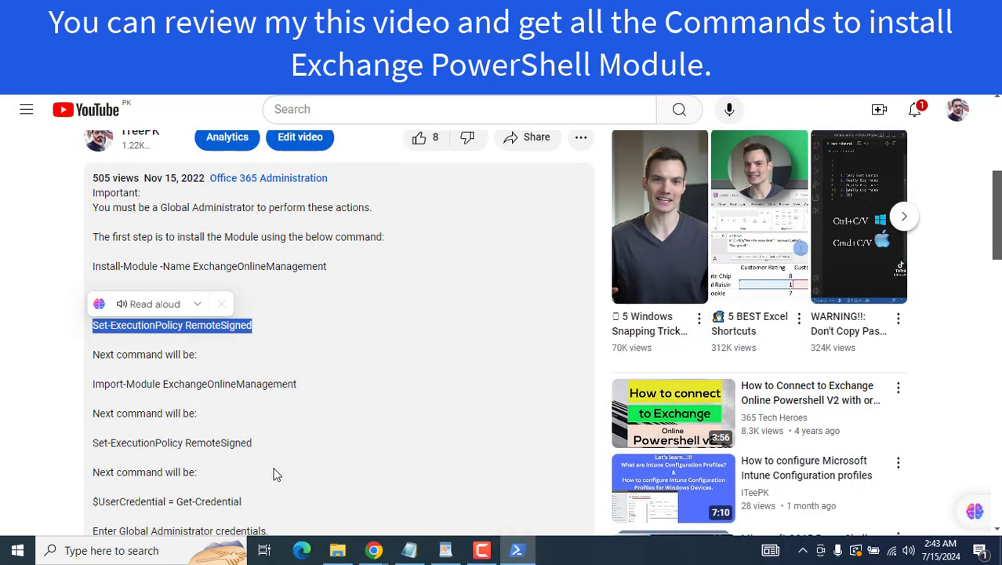
drag(311, 385, 105, 380)
key(ctrl+c)
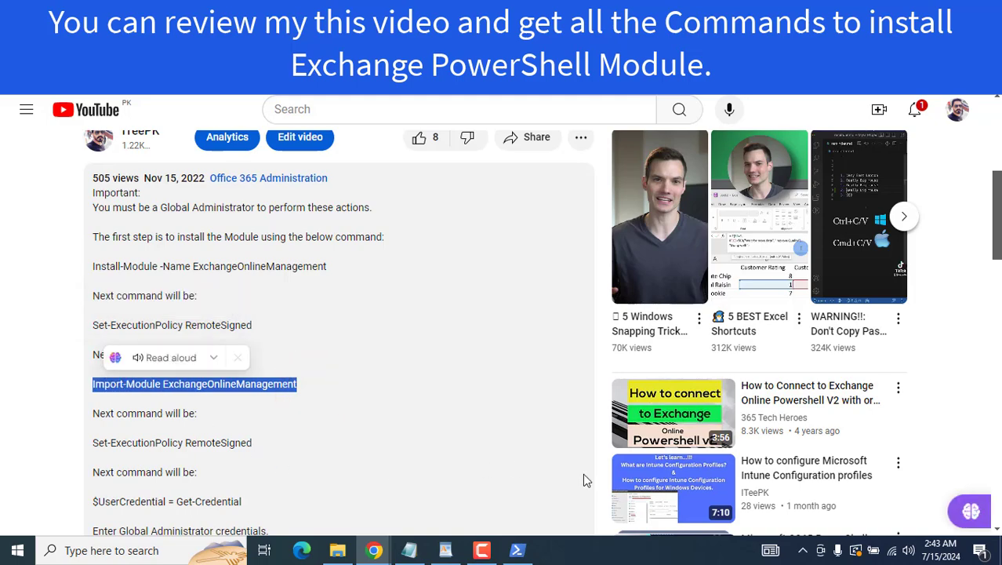
click(517, 550)
right_click(505, 446)
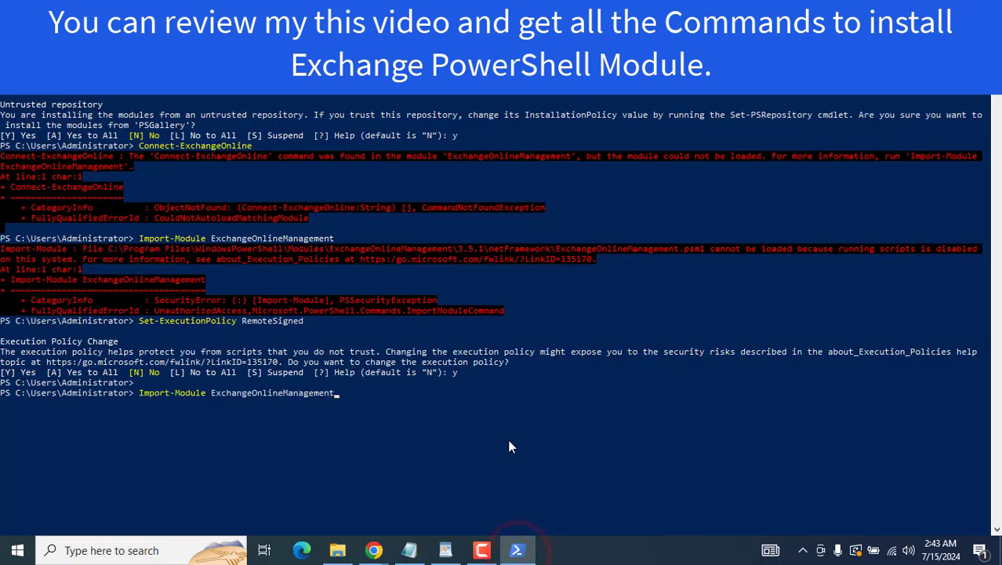
key(Return)
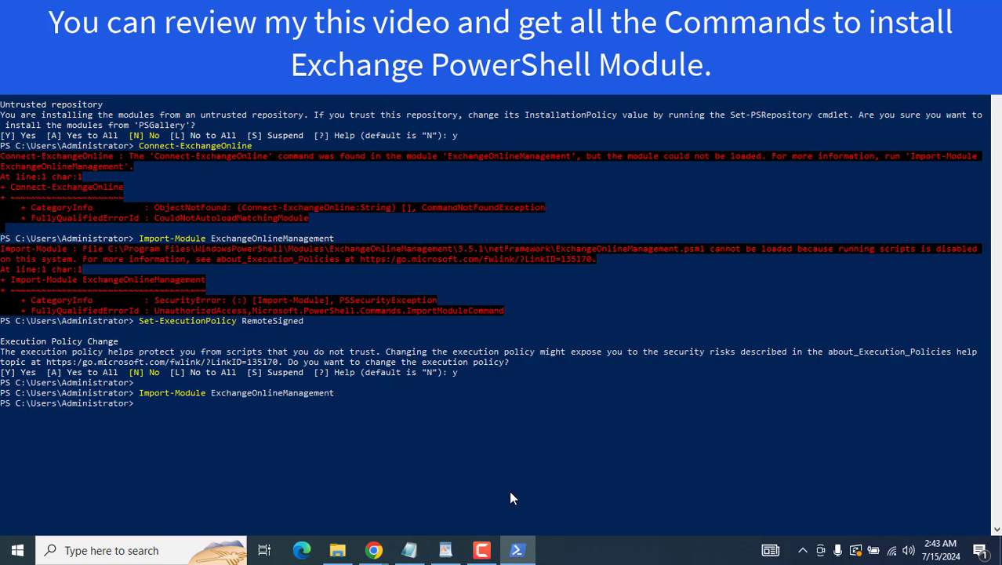
- Copy the second Set-ExecutionPolicy RemoteSigned command from the video description, run it in PowerShell, and answer y to the prompt
click(518, 550)
click(292, 456)
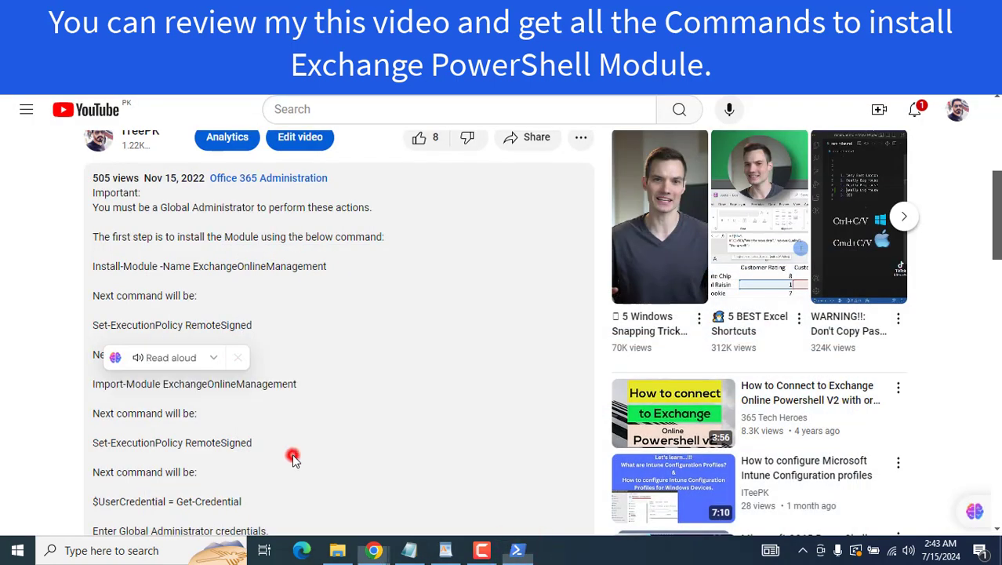
drag(996, 206, 996, 220)
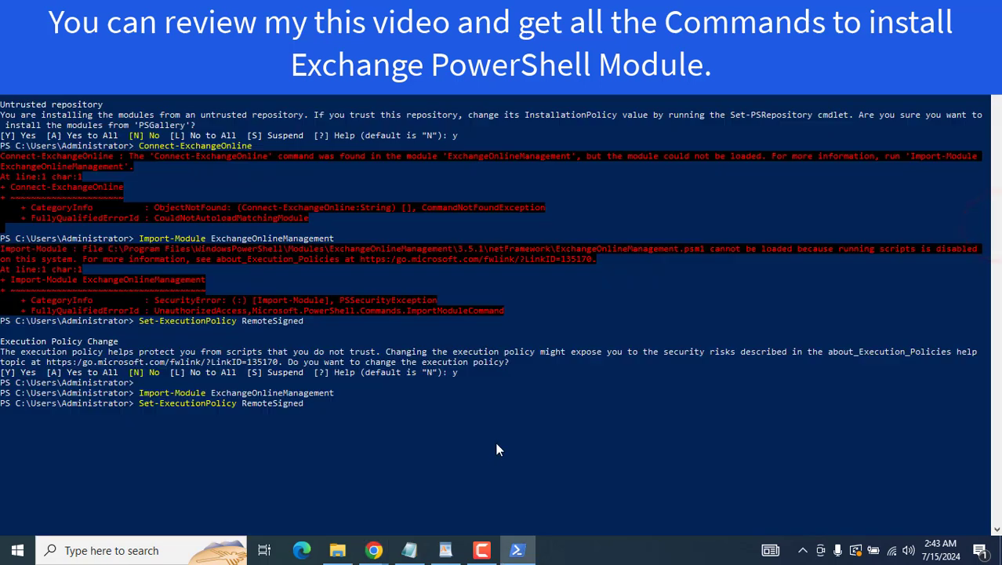
key(Return)
text(y)
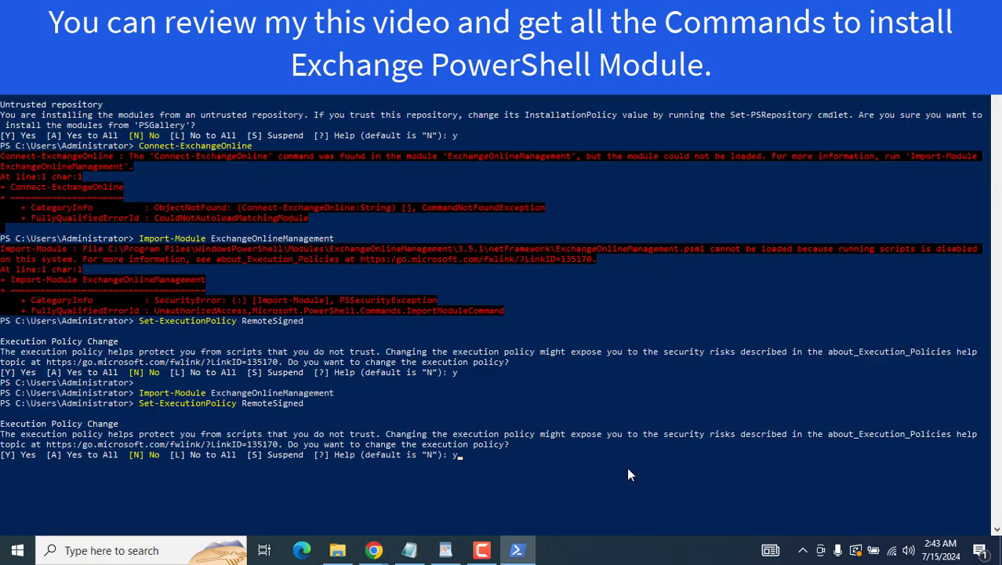
key(Return)
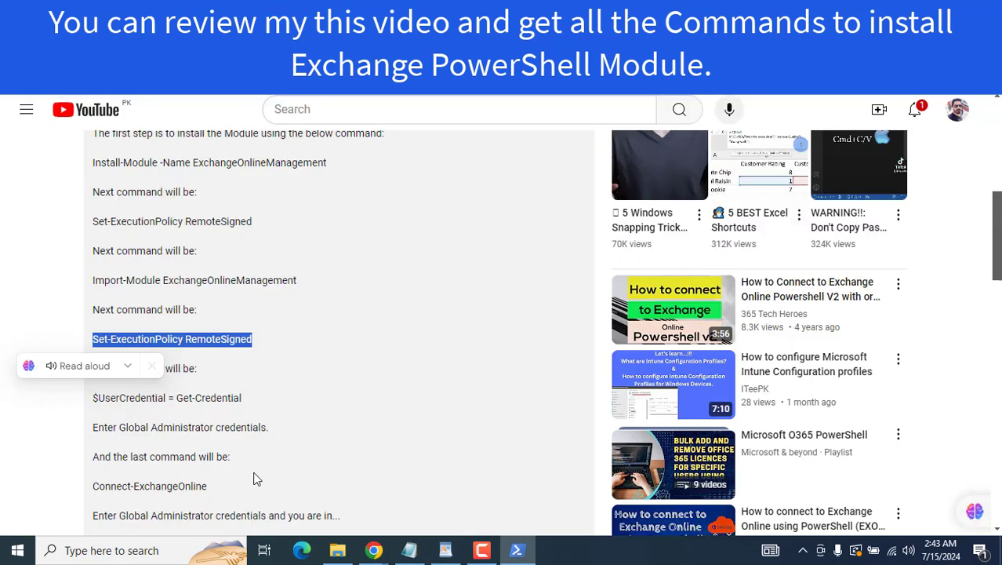
- Copy Connect-ExchangeOnline from the video description and run it in PowerShell
click(252, 472)
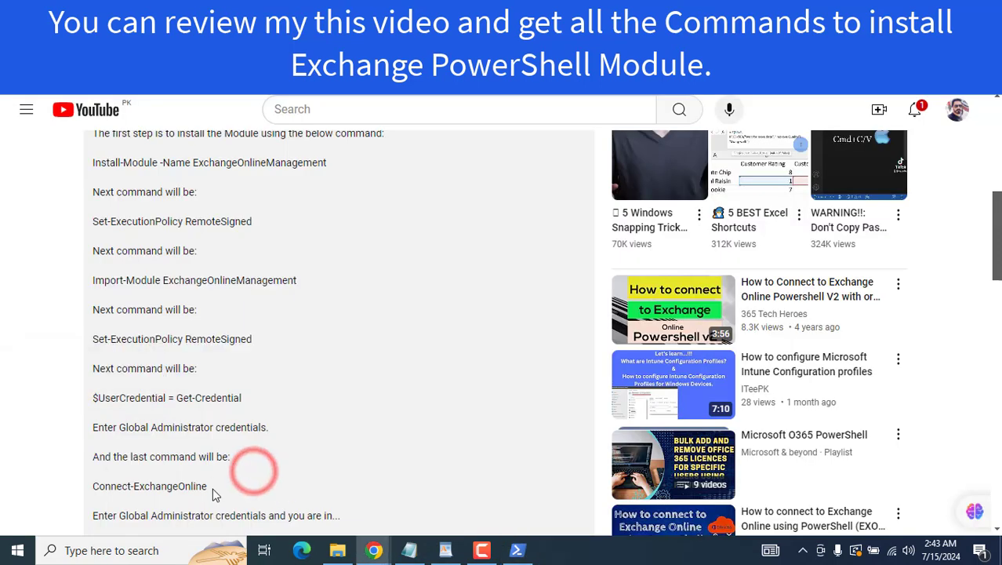
drag(213, 488, 91, 494)
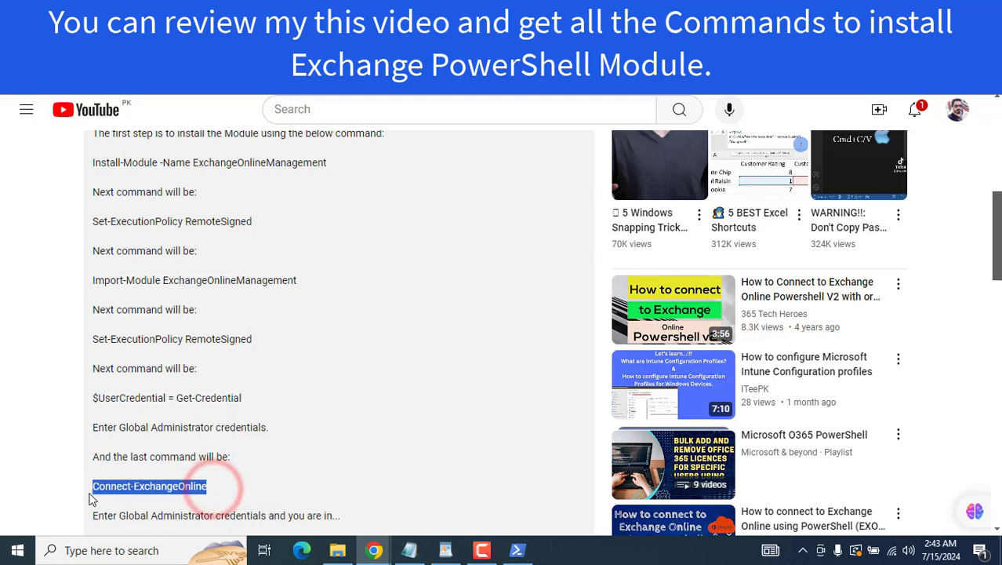
key(ctrl+c)
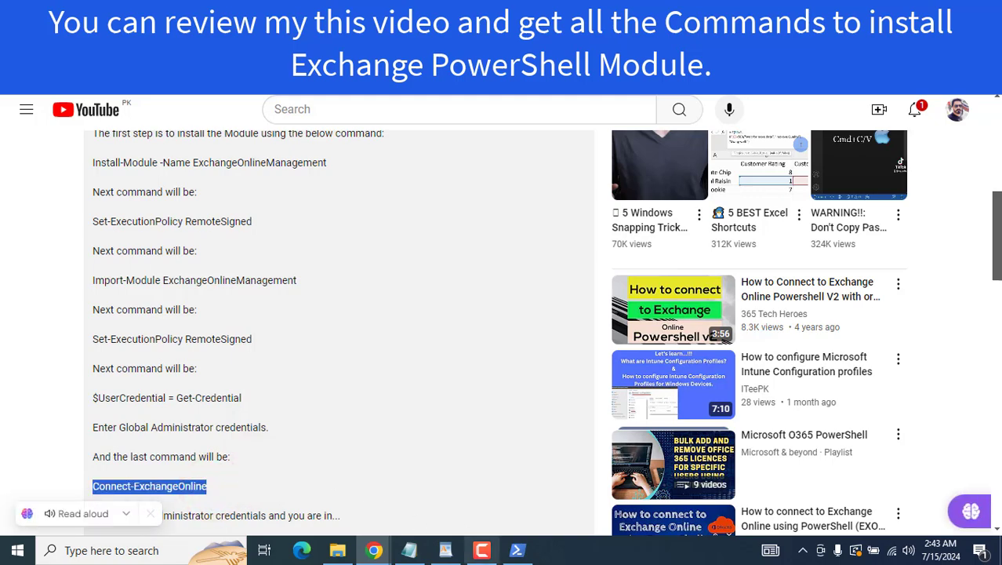
click(518, 550)
right_click(460, 485)
key(Return)
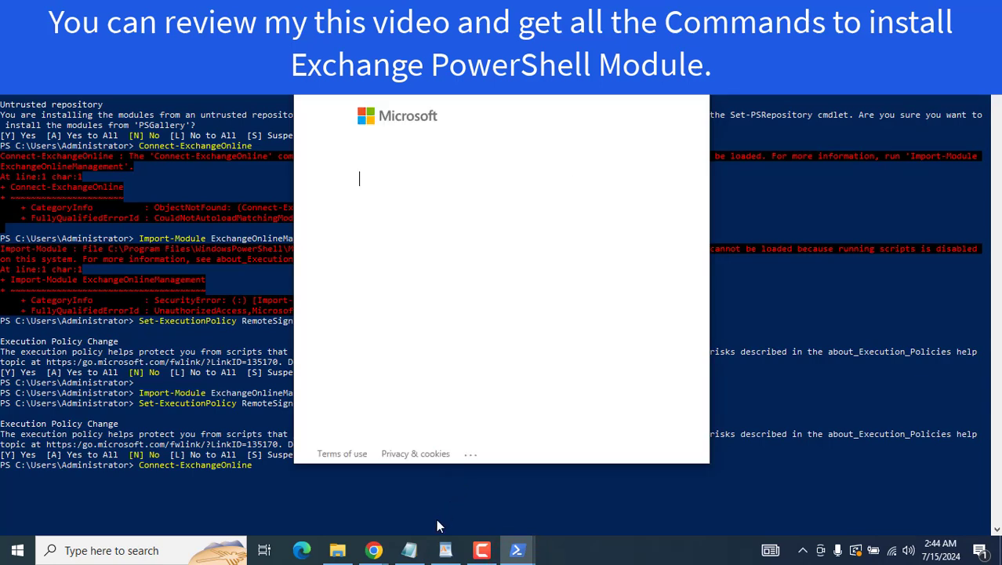
- Sign in to Exchange Online by entering the administrator's account name and the account password in the Microsoft sign-in window
key(ctrl+v)
key(Return)
click(462, 213)
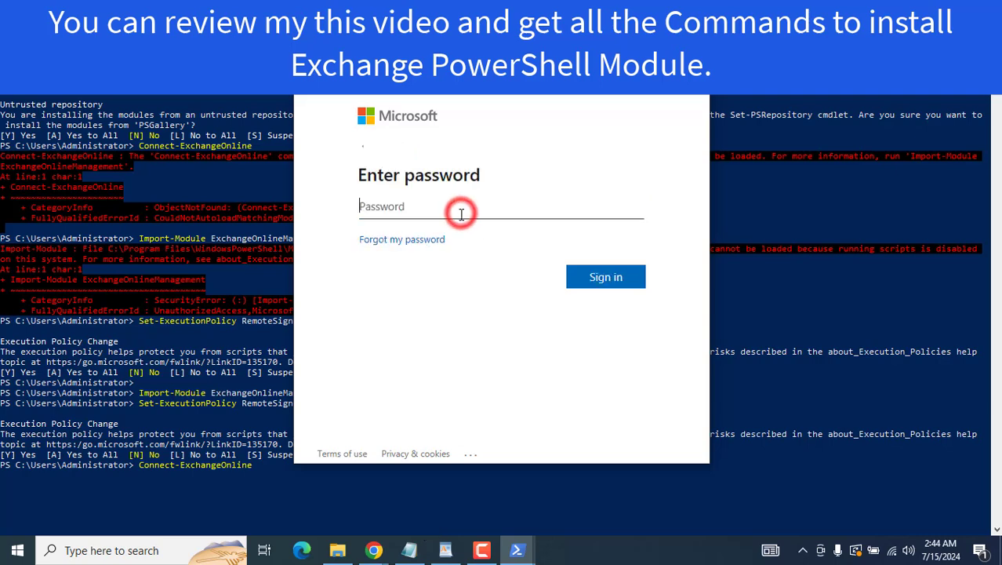
key(ctrl+v)
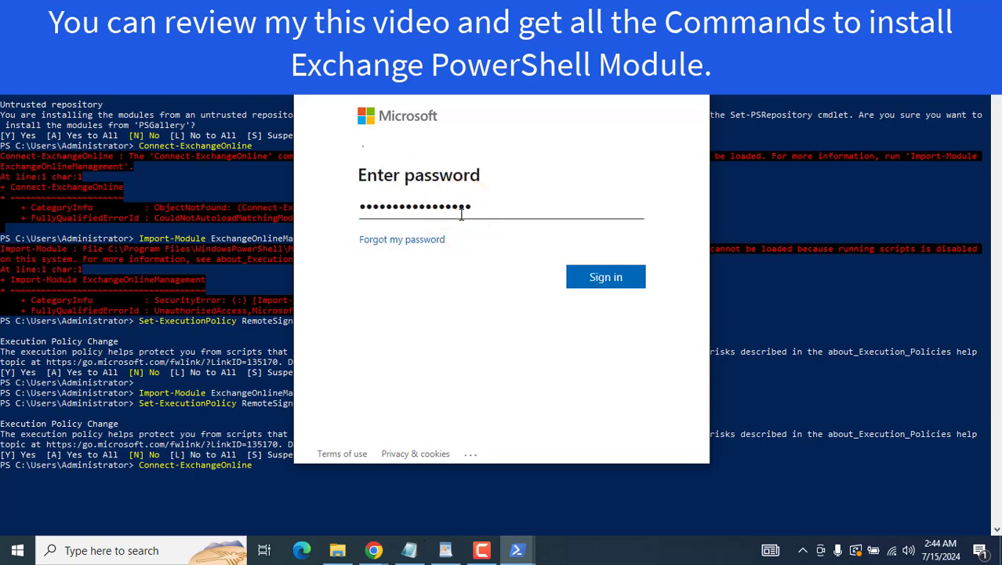
key(Return)
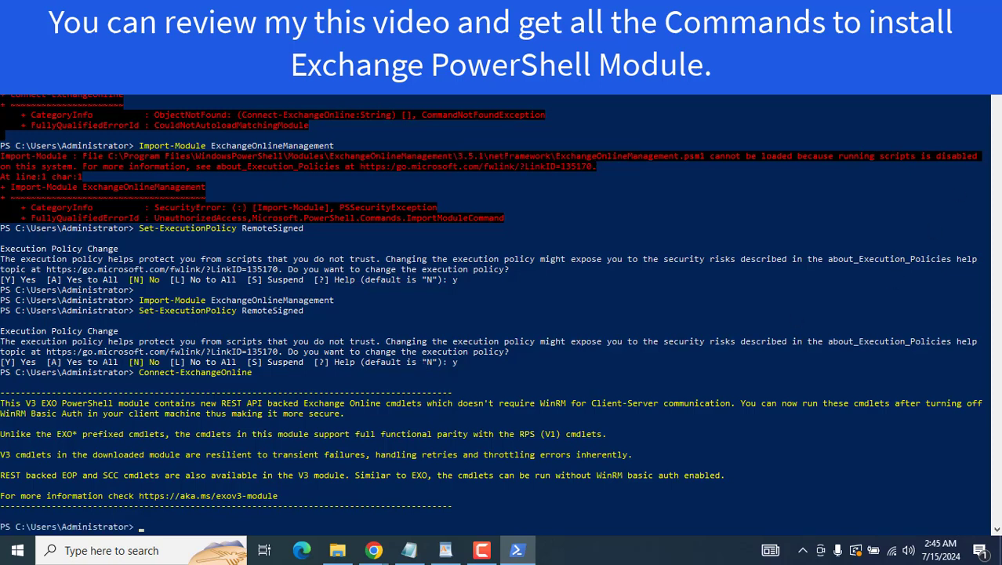
scroll(579, 432, down, 3)
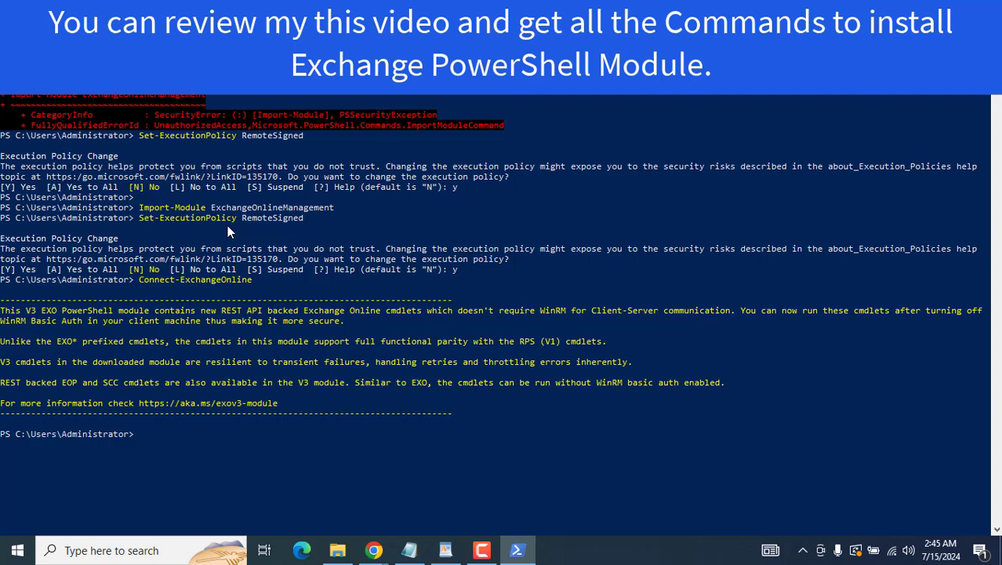
- Clear the PowerShell console with cls
text(cls)
key(Return)
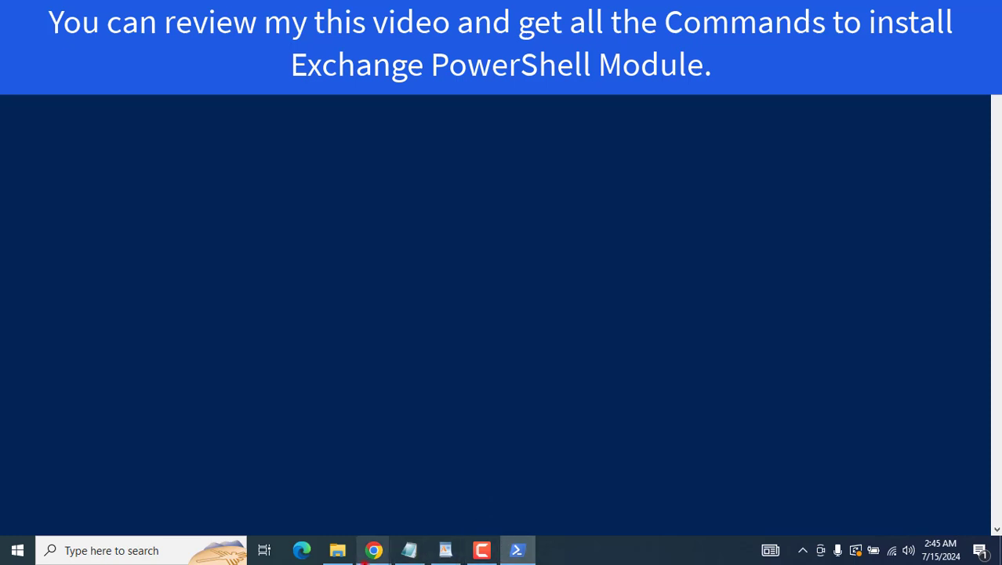
- Switch to the YouTube page and review the title and description commands of the video on connecting to Exchange Online
mouse_move(374, 550)
click(592, 508)
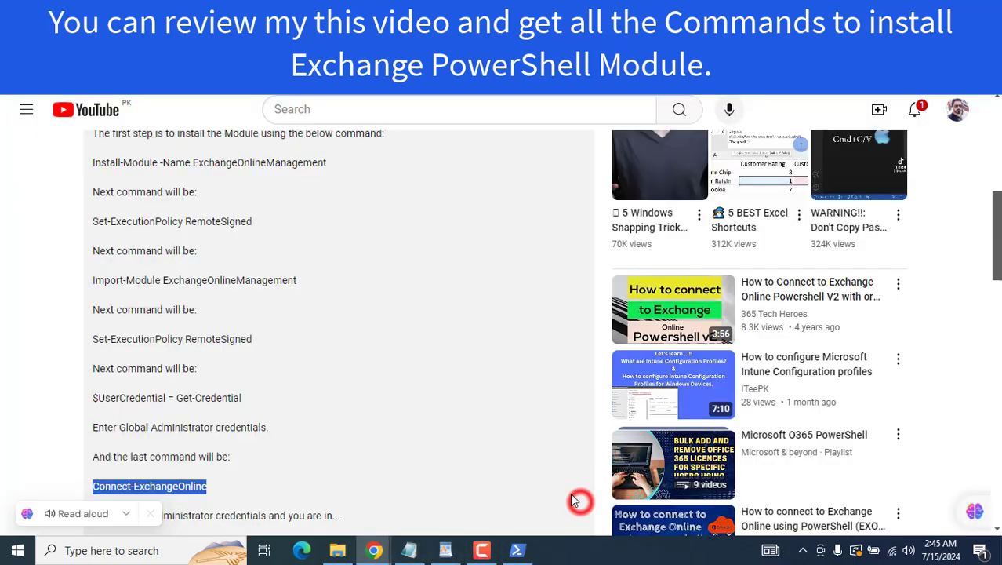
click(291, 429)
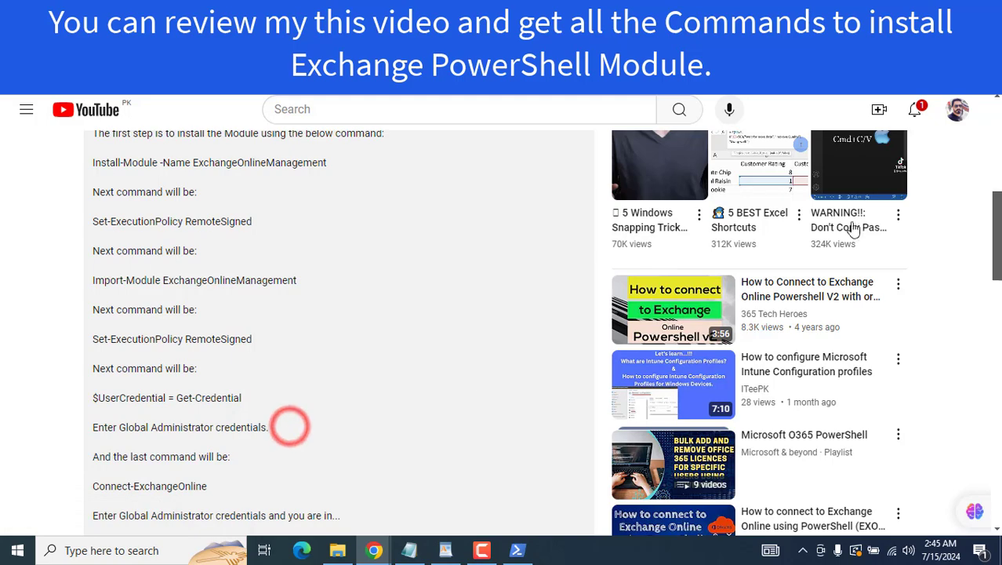
scroll(996, 242, down, 1)
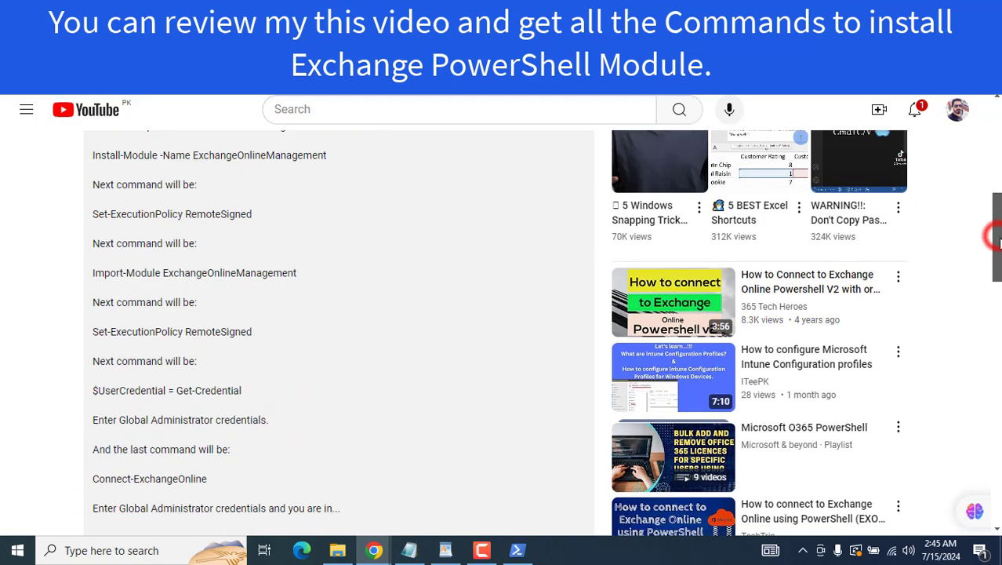
scroll(996, 242, up, 5)
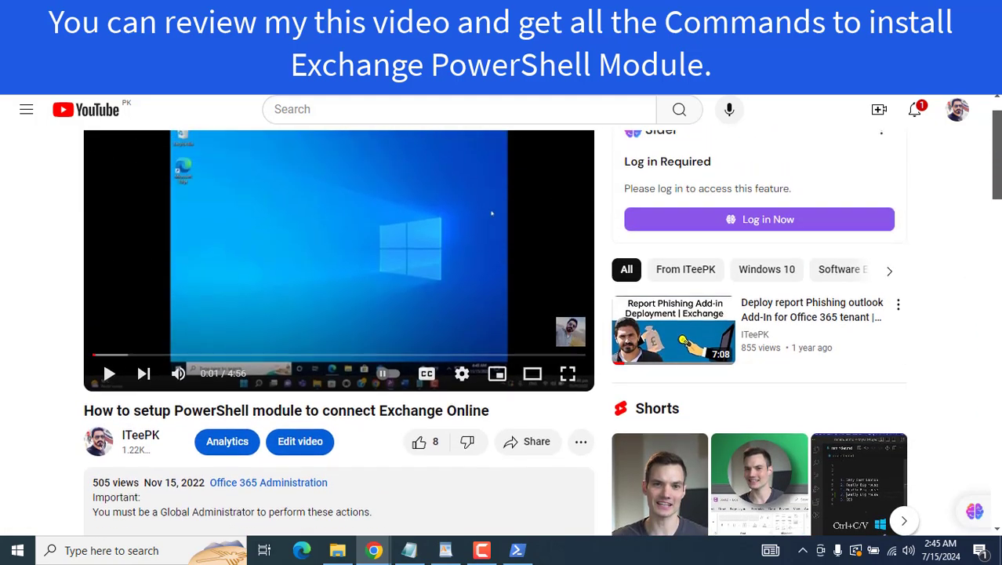
scroll(314, 328, down, 1)
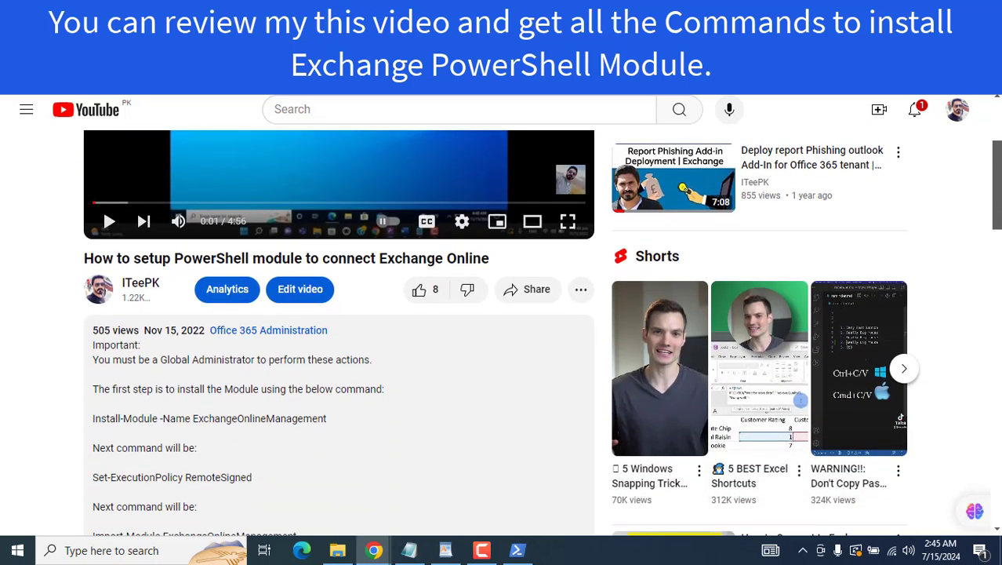
drag(77, 251, 494, 255)
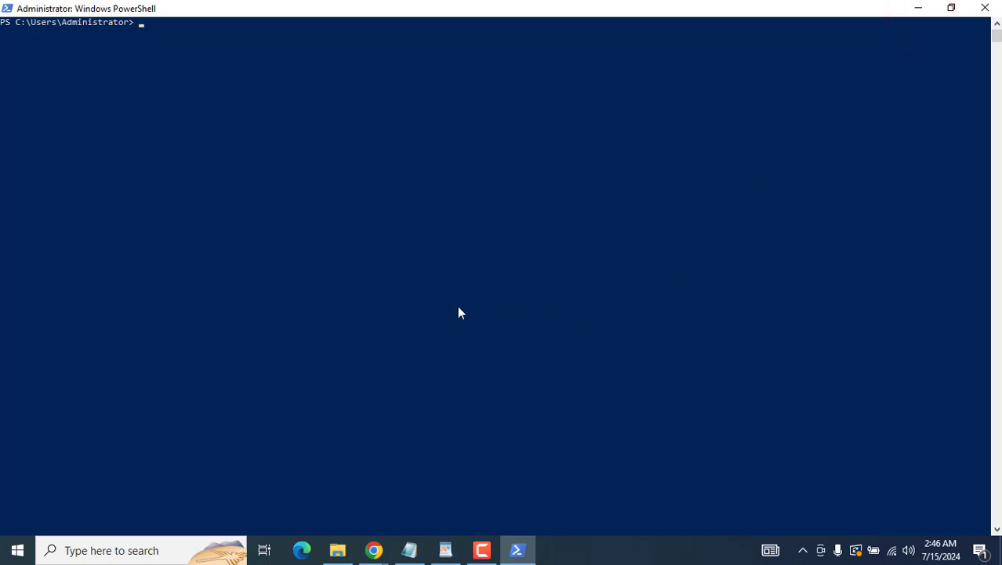
- In PowerShell, run Get-OwaMailBoxPolicy | select-object ConditionalAccess* and examine the conditional access settings returned
text(Get-OwaMailBoxPolicy | select-object ConditionalAccess*)
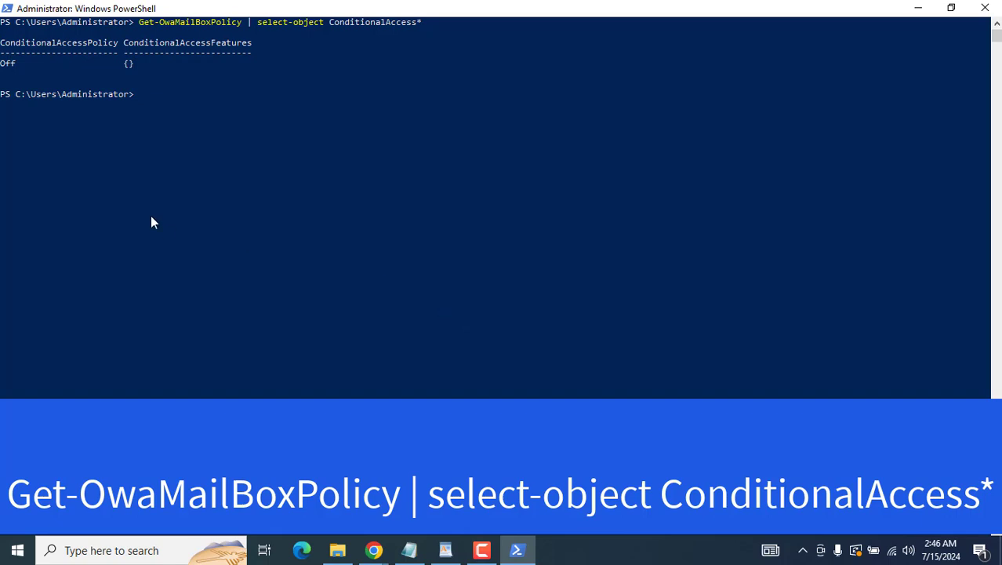
drag(1, 63, 6, 43)
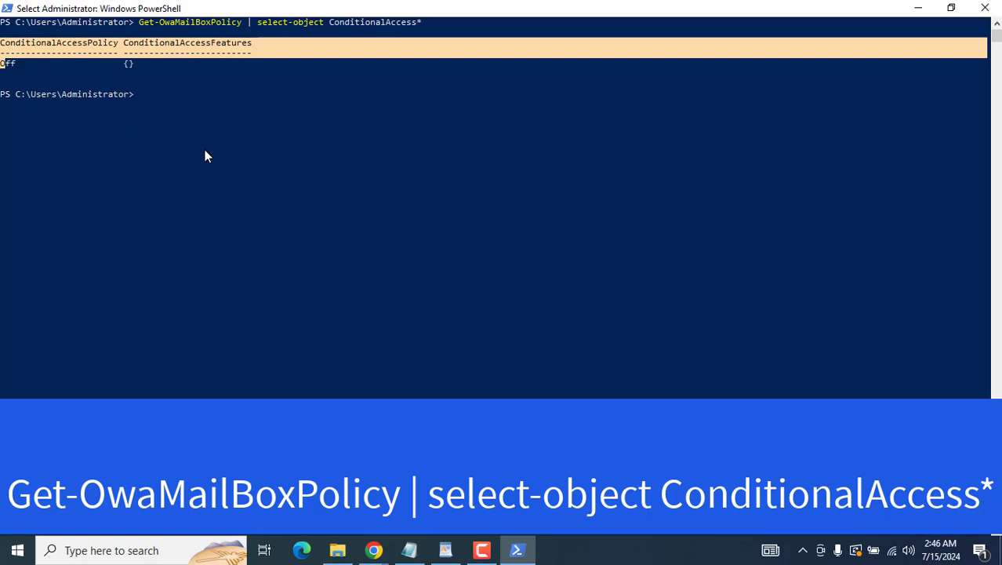
drag(138, 64, 2, 46)
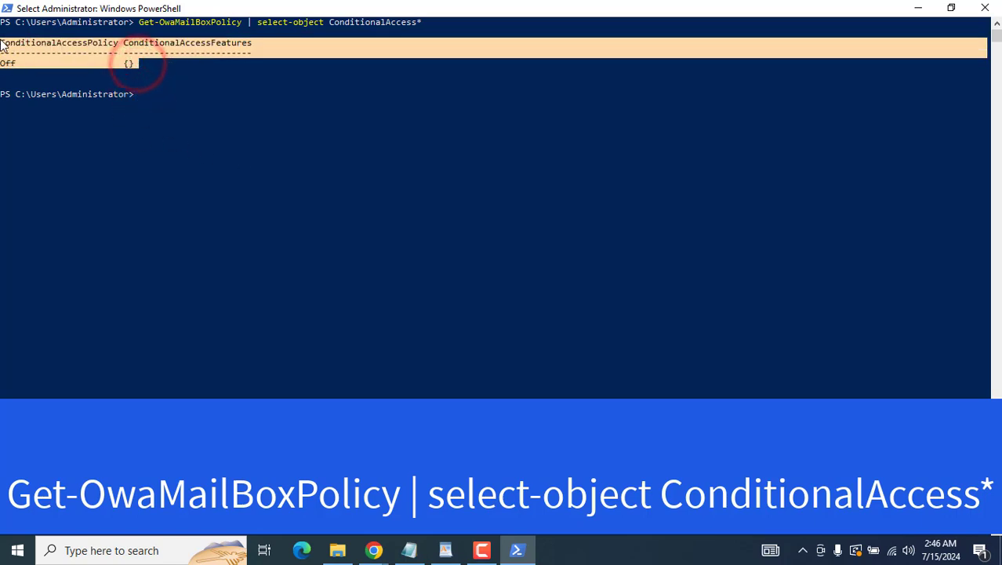
drag(442, 23, 114, 22)
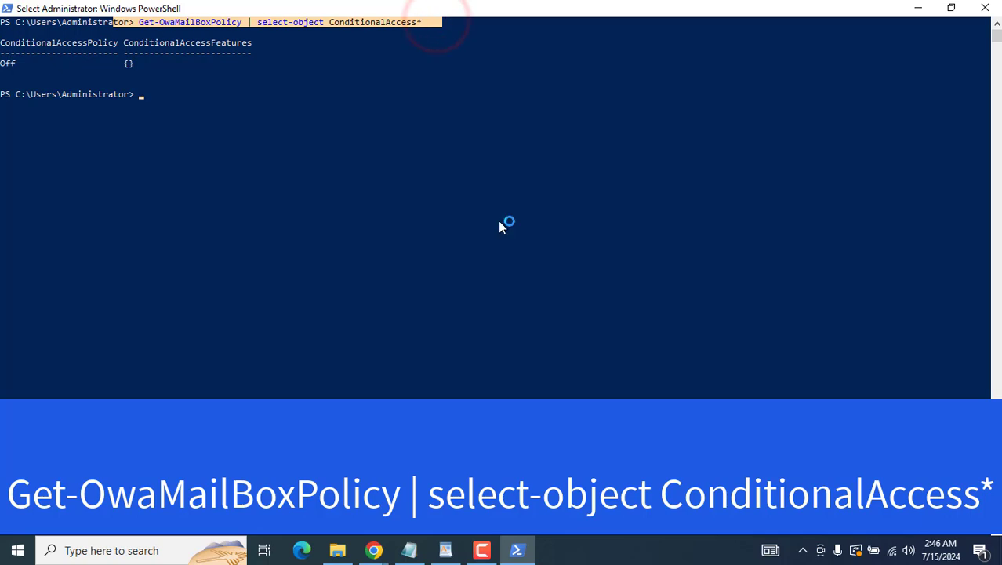
right_click(819, 380)
click(374, 550)
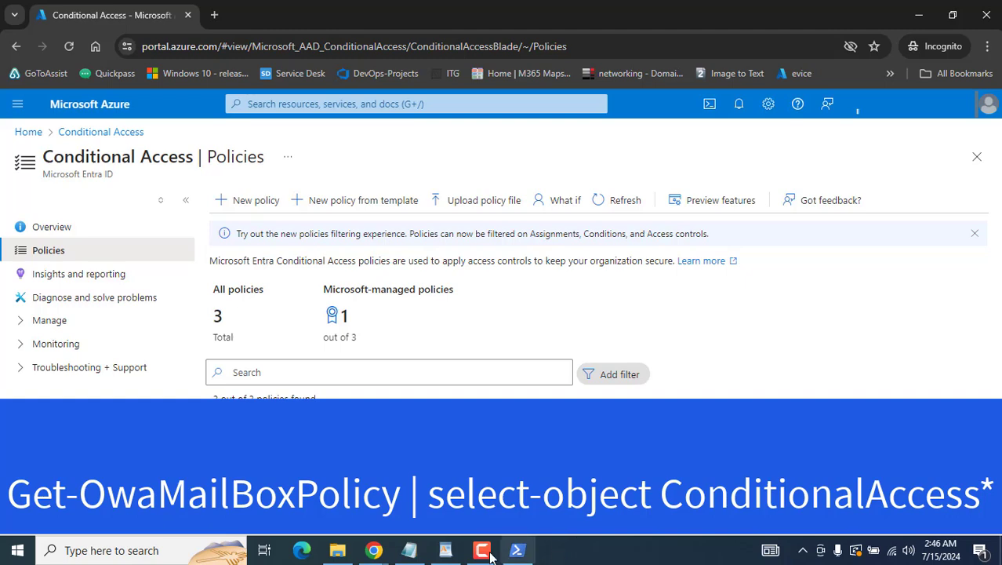
click(517, 550)
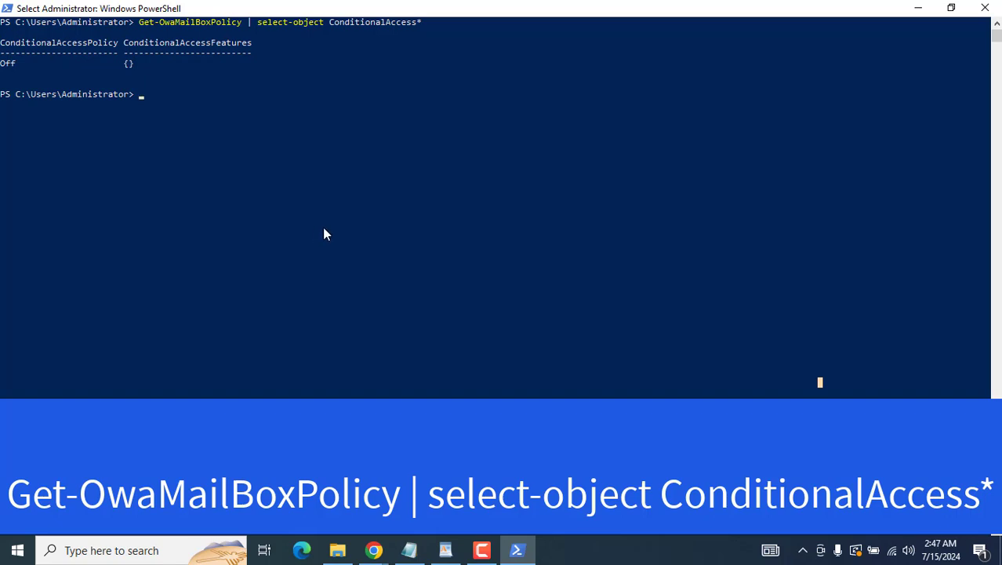
- Set the default OWA policy to read-only by running Set-OwaMailBoxPolicy -Identity OwaMailboxPolicy-Default -ConditionalAccessPolicy ReadOnly
key(Escape)
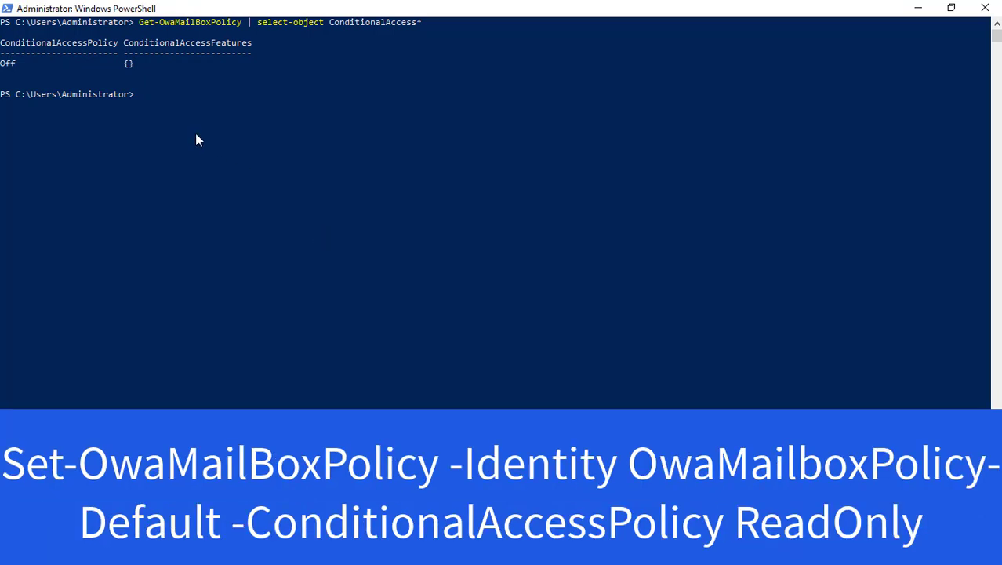
right_click(138, 314)
key(Return)
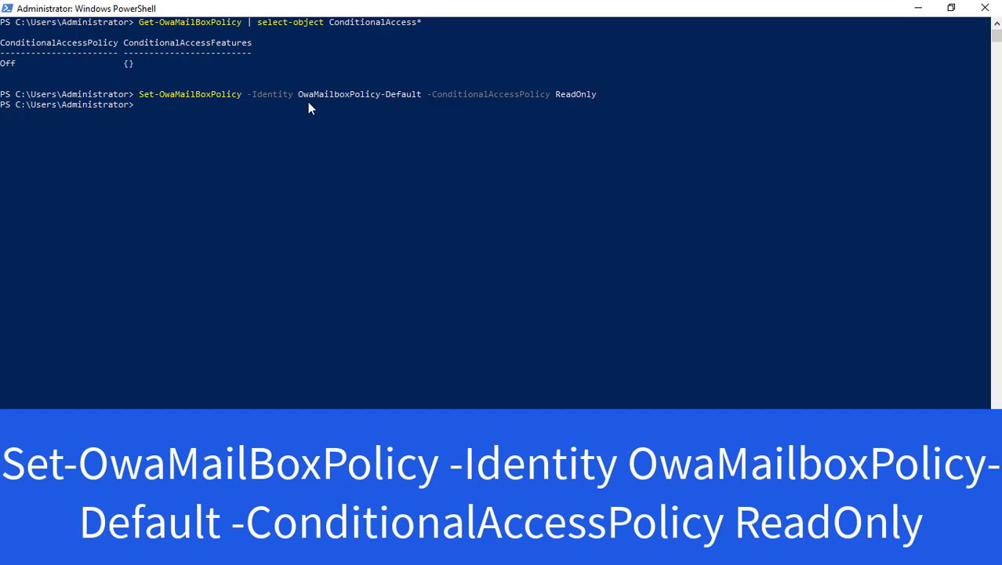
drag(601, 93, 559, 94)
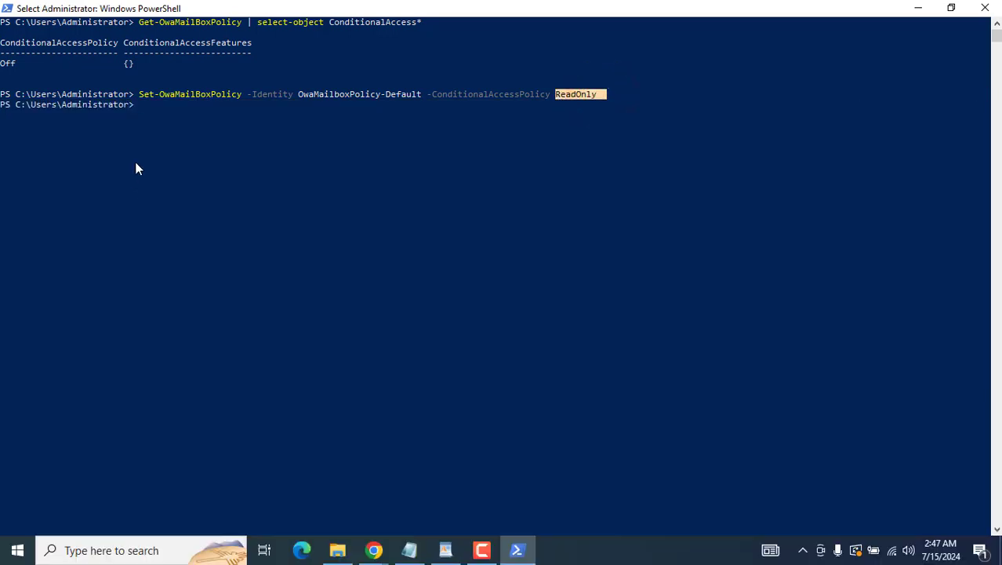
- Rerun Get-OwaMailBoxPolicy | select-object ConditionalAccess* and check the policy's ConditionalAccessPolicy value and features
click(140, 22)
drag(157, 25, 424, 25)
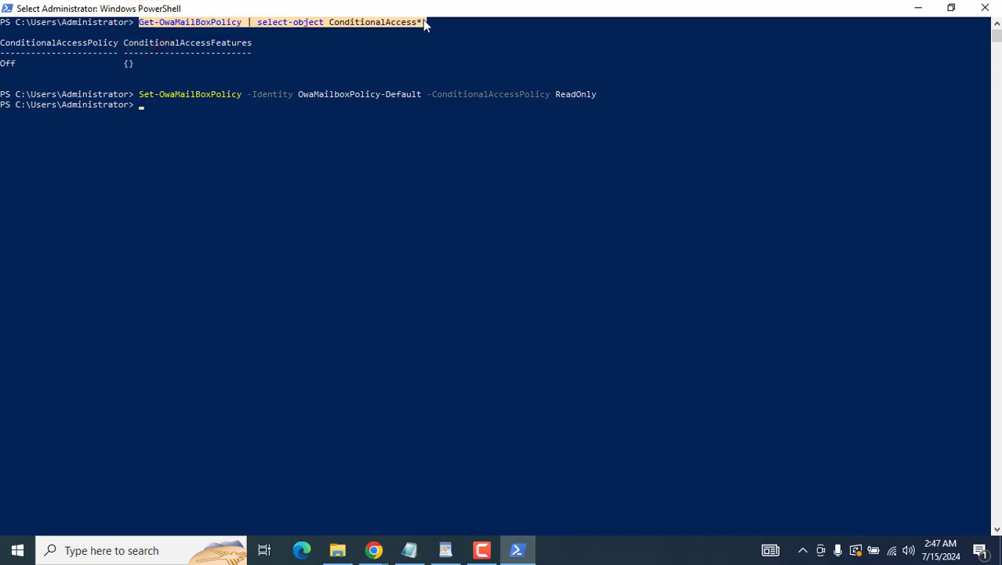
click(220, 137)
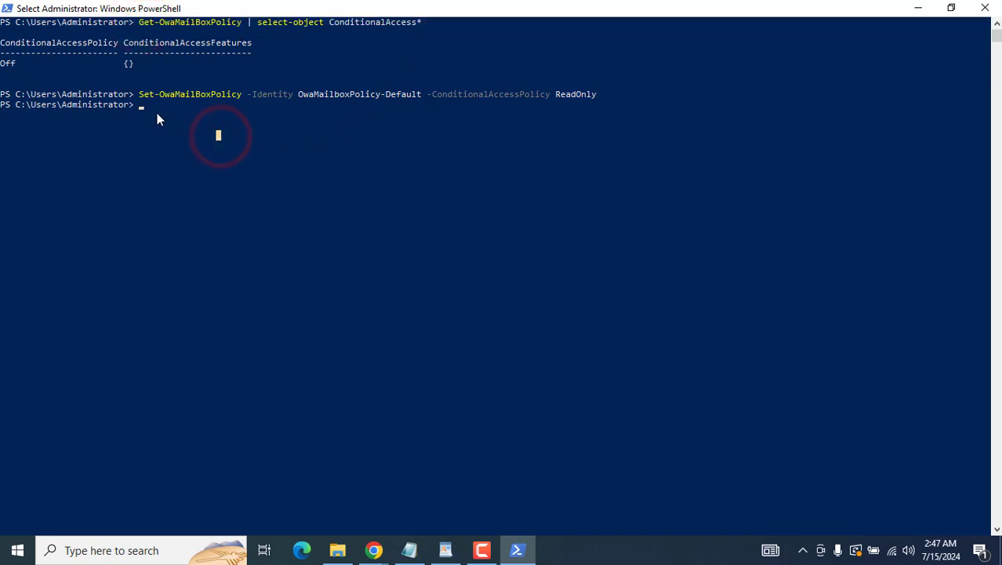
key(Escape)
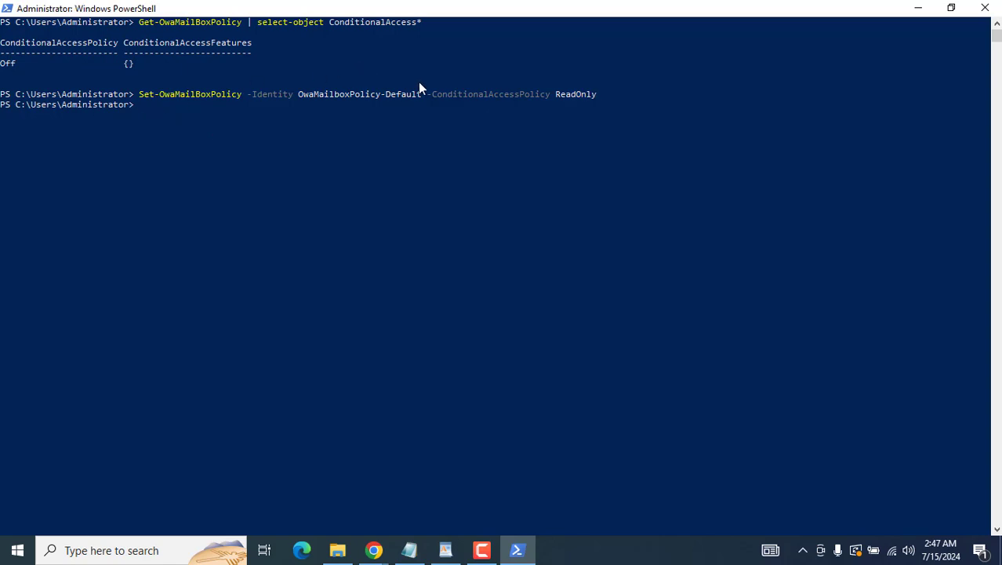
key(Up)
key(Up)
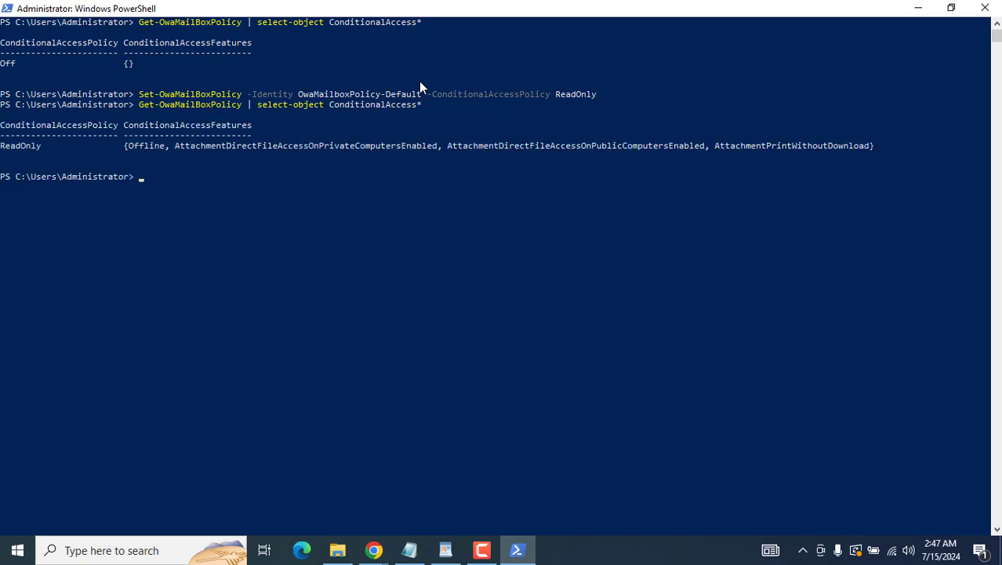
drag(2, 145, 38, 149)
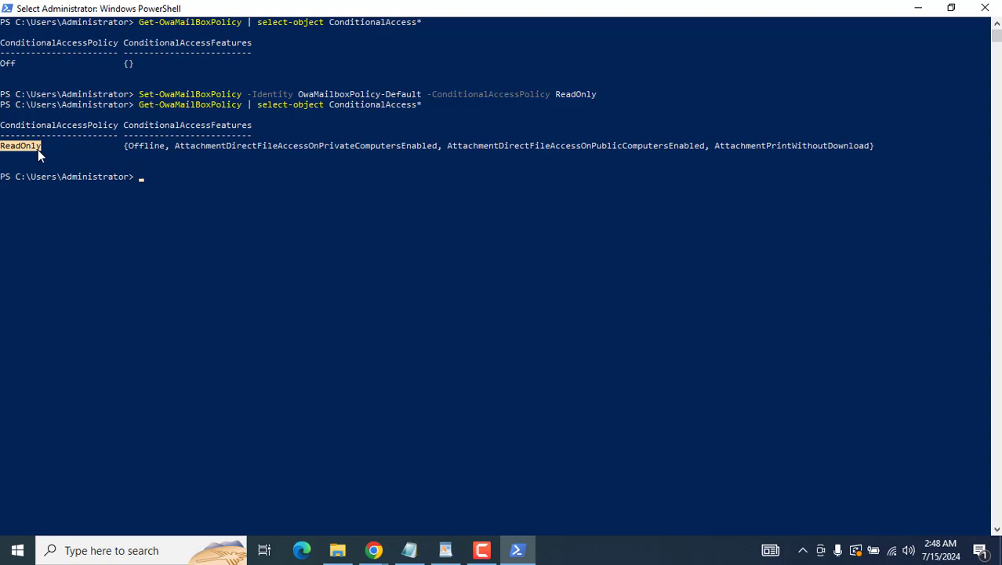
click(161, 176)
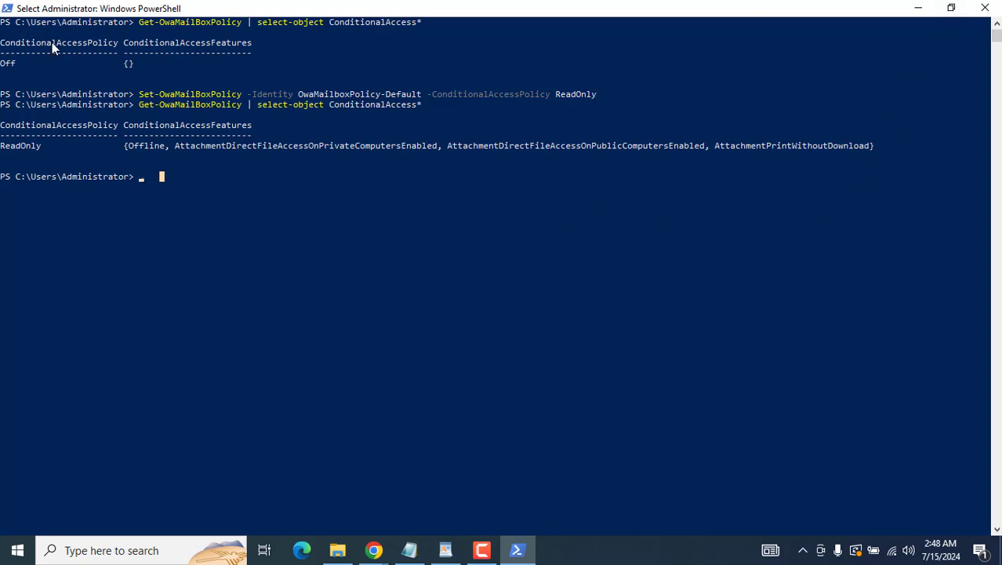
drag(5, 21, 751, 176)
click(825, 279)
- Minimize PowerShell and open the "[SharePoint admin center]Block access from apps on unmanaged de..." policy in Azure's Conditional Access policies
click(919, 9)
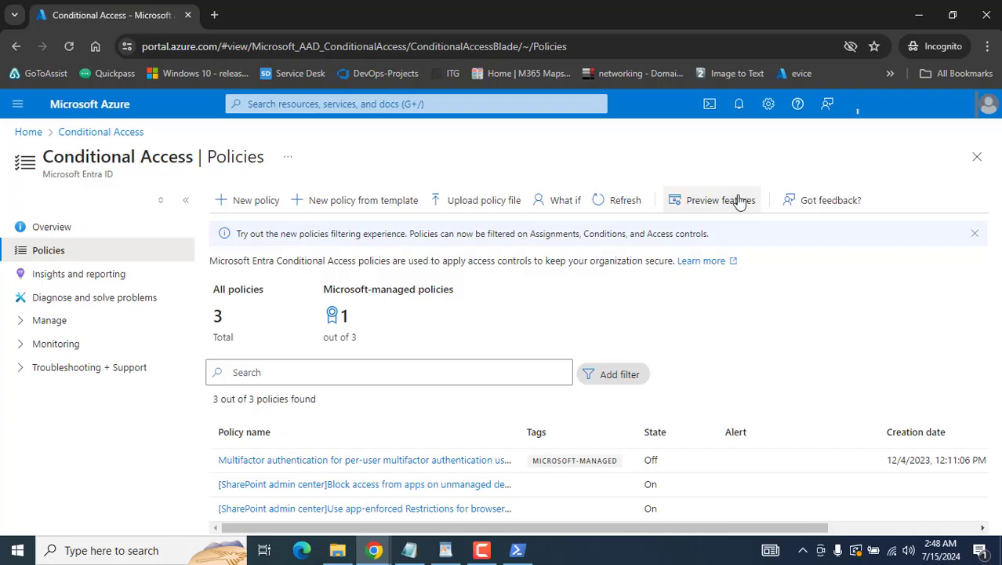
click(67, 47)
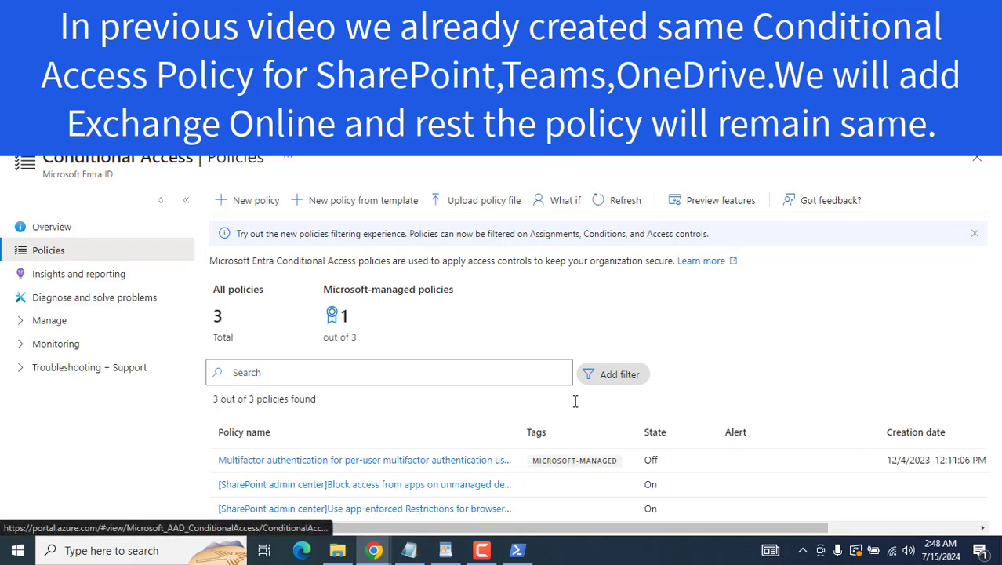
click(963, 324)
key(ctrl+minus)
key(ctrl+minus)
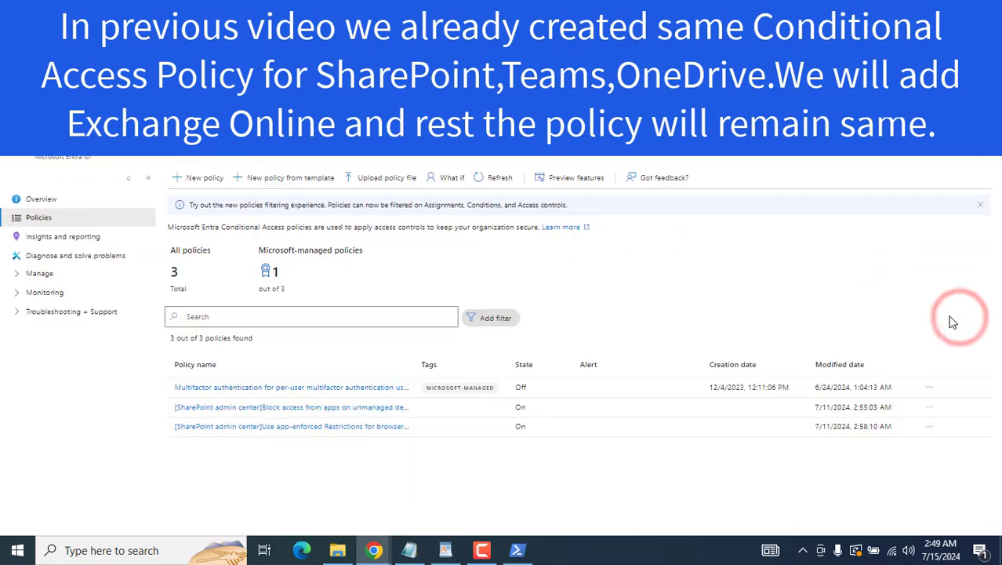
key(ctrl+plus)
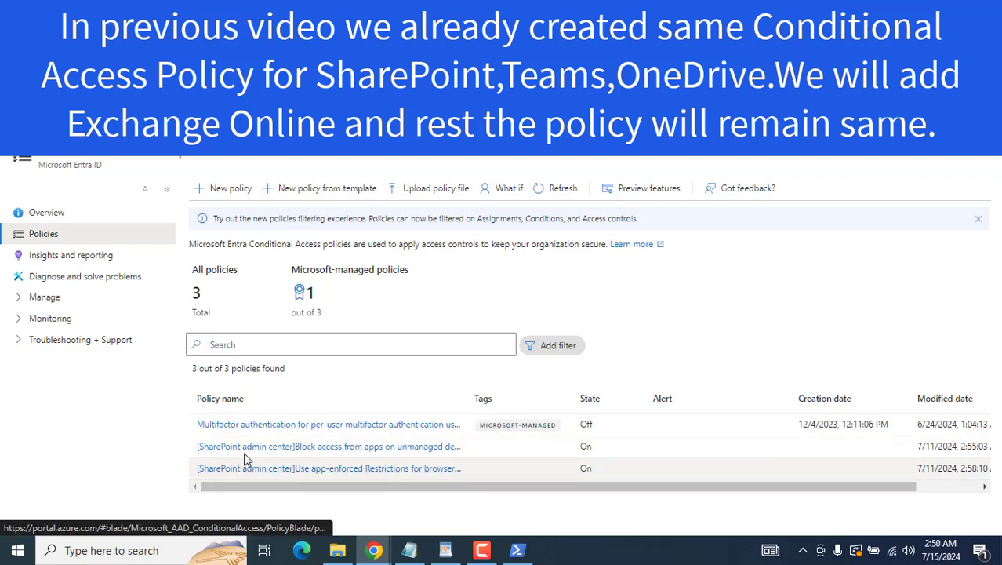
click(357, 447)
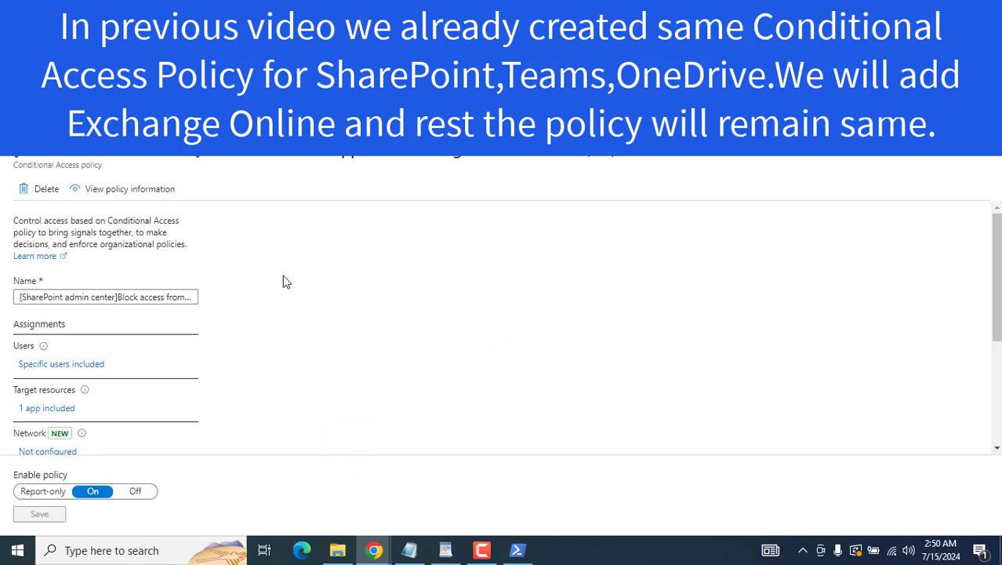
- Change the bracketed prefix of the policy's name to [SharePoint/Exchange]
click(114, 297)
key(BackSpace)
key(BackSpace)
key(BackSpace)
key(BackSpace)
key(BackSpace)
key(BackSpace)
key(BackSpace)
key(BackSpace)
key(BackSpace)
key(BackSpace)
key(BackSpace)
key(BackSpace)
key(BackSpace)
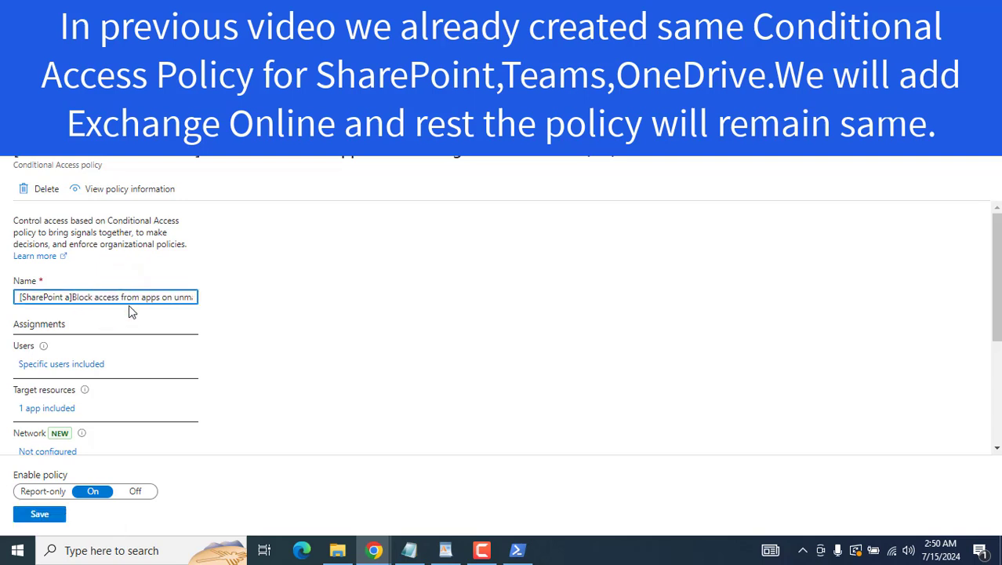
text(/Exchange)
- Review the users and groups included in the policy's Users assignment
click(56, 364)
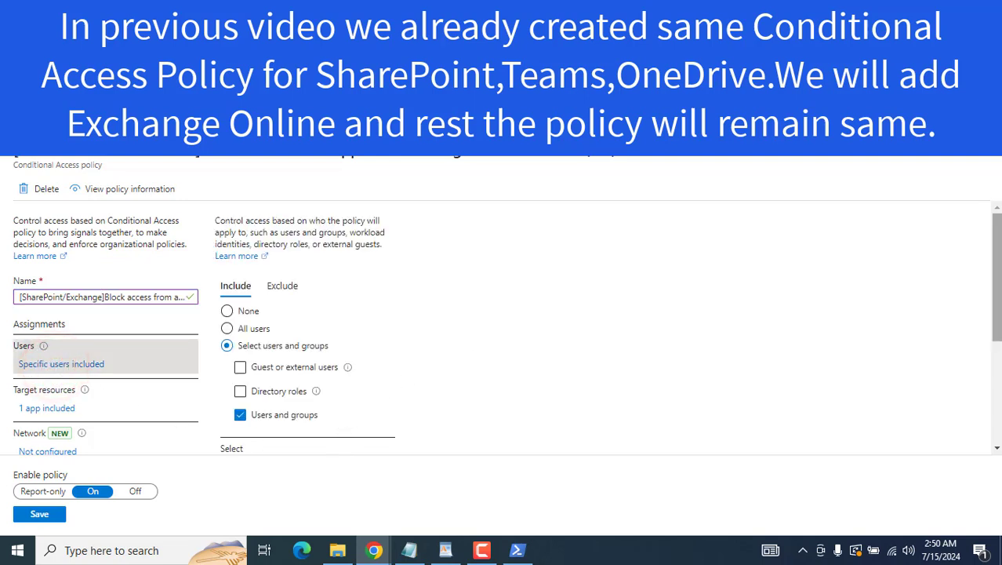
scroll(114, 421, down, 3)
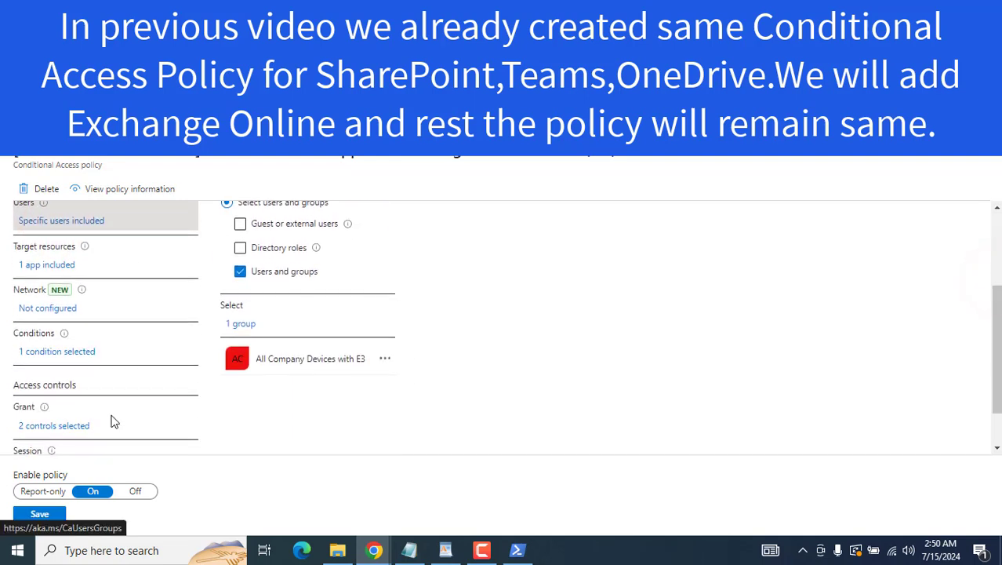
drag(1000, 392, 999, 330)
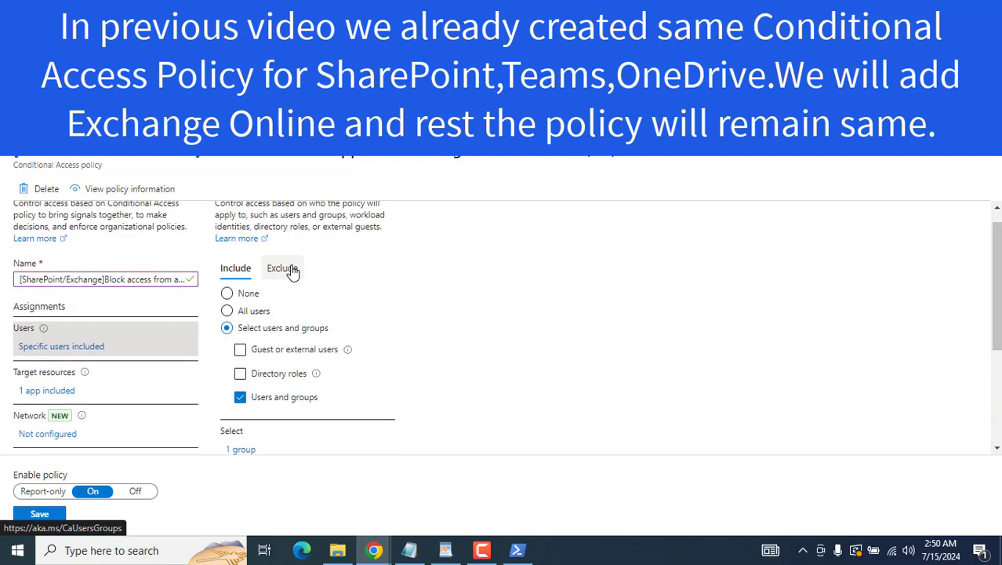
- Open the included cloud apps selection in the policy's Target resources
click(56, 392)
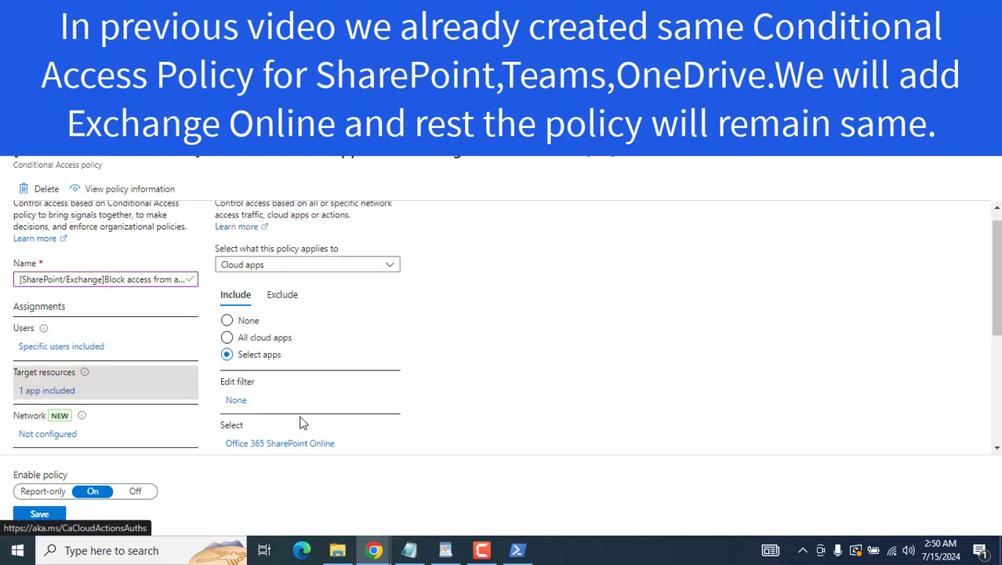
scroll(997, 280, down, 1)
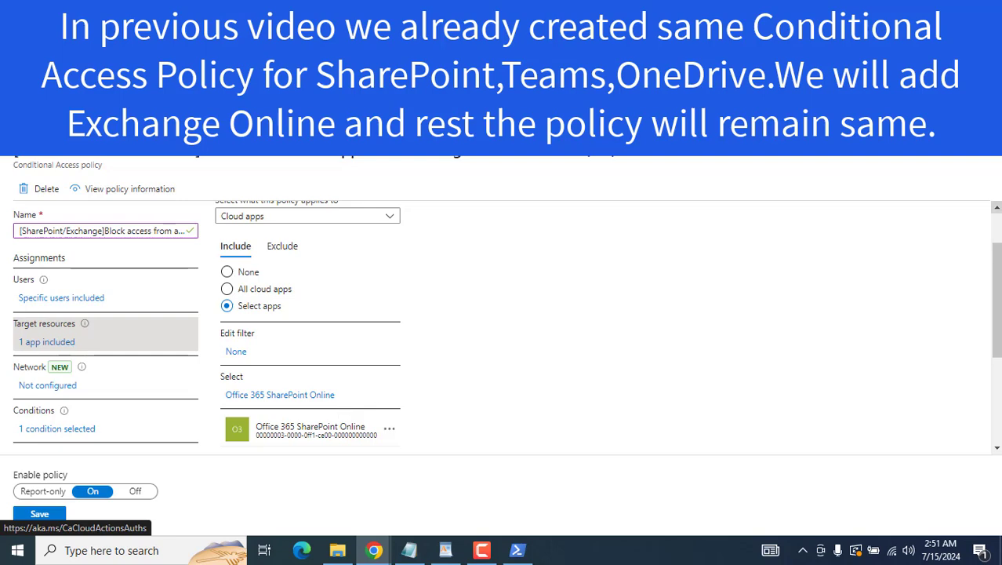
scroll(990, 259, down, 1)
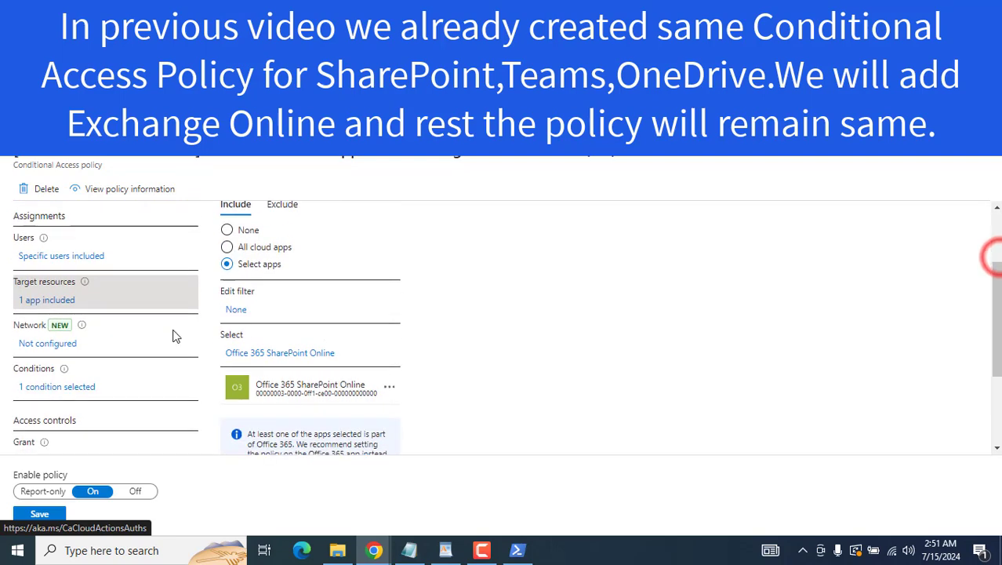
click(276, 351)
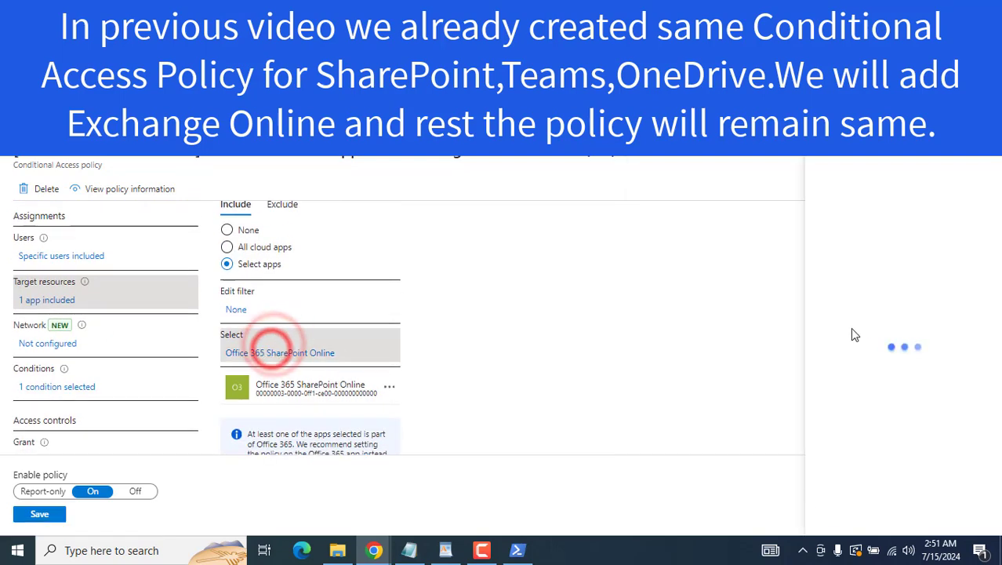
- Try to find the Exchange cloud app by searching for "Microsoft exchang", and clear the search text
click(858, 173)
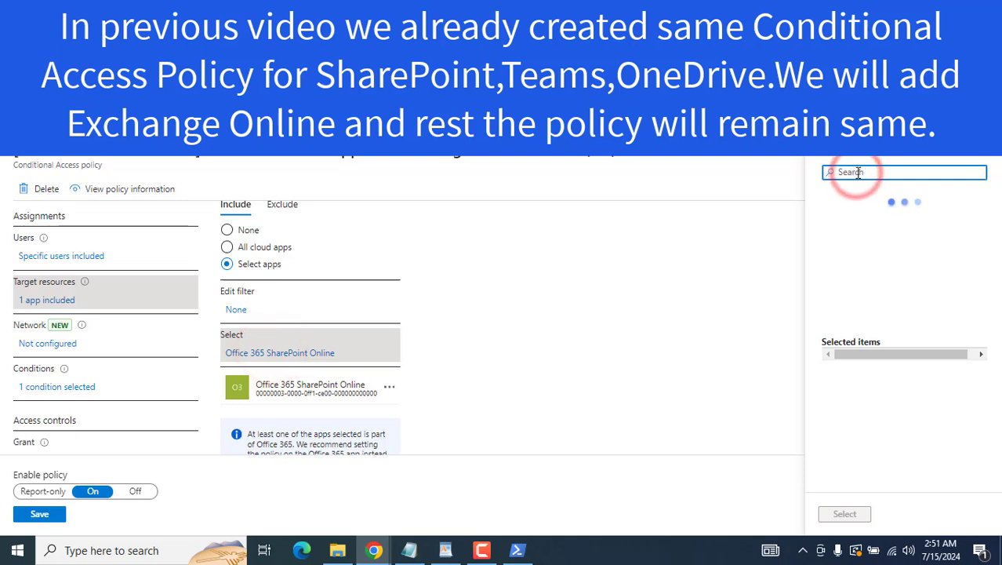
text(exch)
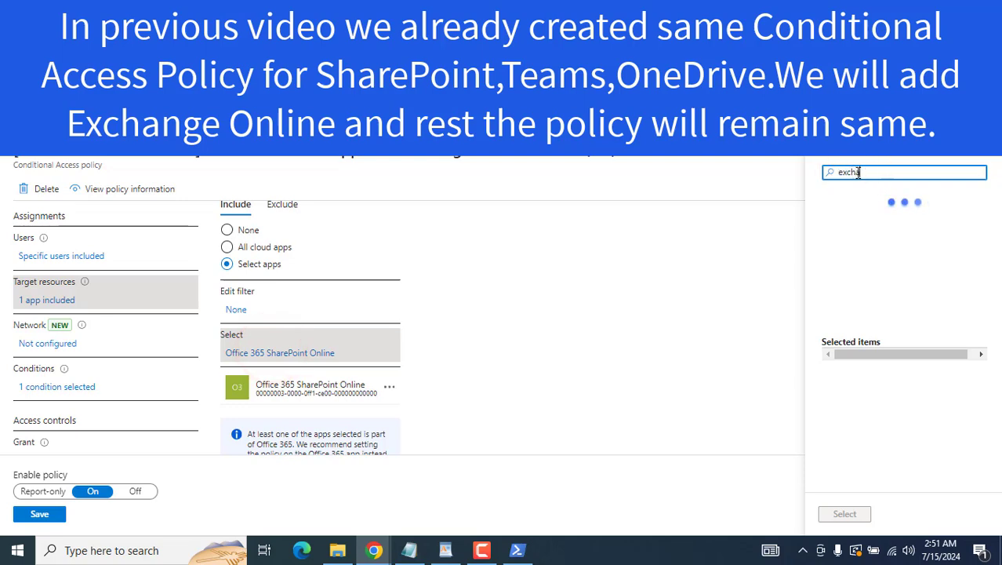
key(Home)
text(Microsoft)
key(End)
text(ang)
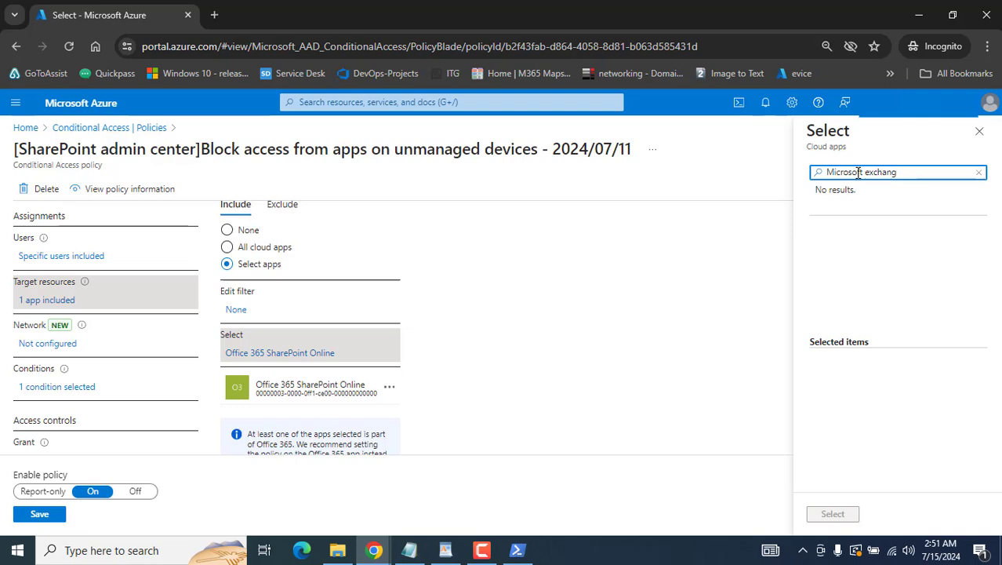
key(BackSpace)
key(BackSpace)
key(BackSpace)
key(BackSpace)
key(BackSpace)
key(BackSpace)
key(BackSpace)
key(BackSpace)
key(BackSpace)
key(BackSpace)
key(BackSpace)
key(BackSpace)
key(BackSpace)
key(BackSpace)
key(BackSpace)
key(BackSpace)
key(BackSpace)
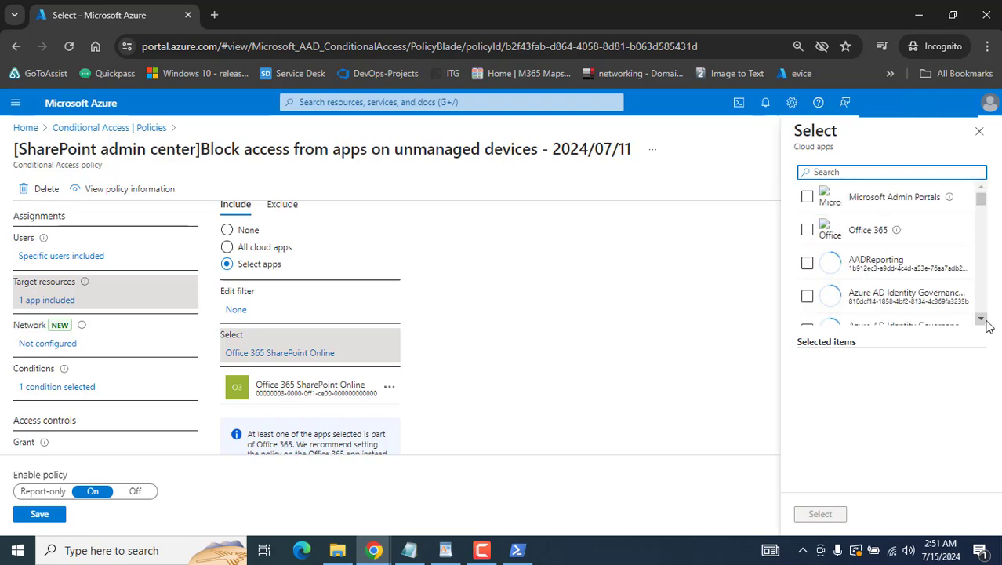
- Add Office 365 Exchange Online from the cloud apps list to the policy's included apps
click(982, 321)
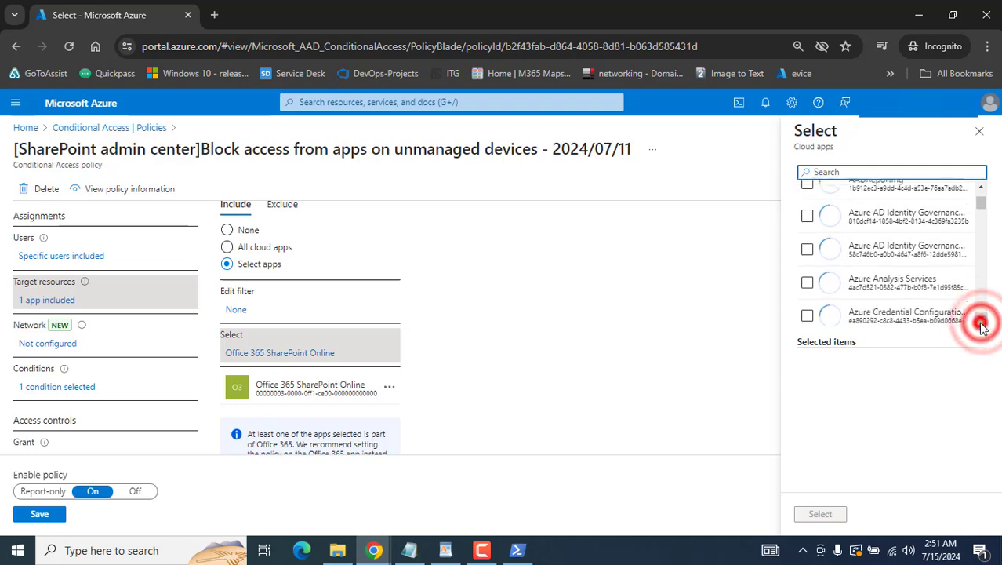
drag(982, 329, 976, 325)
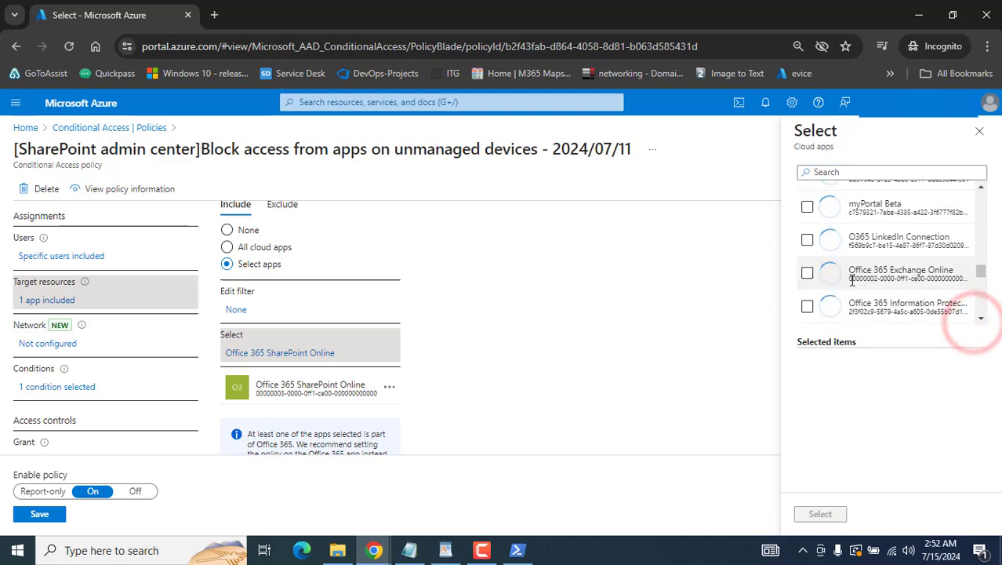
drag(853, 271, 954, 270)
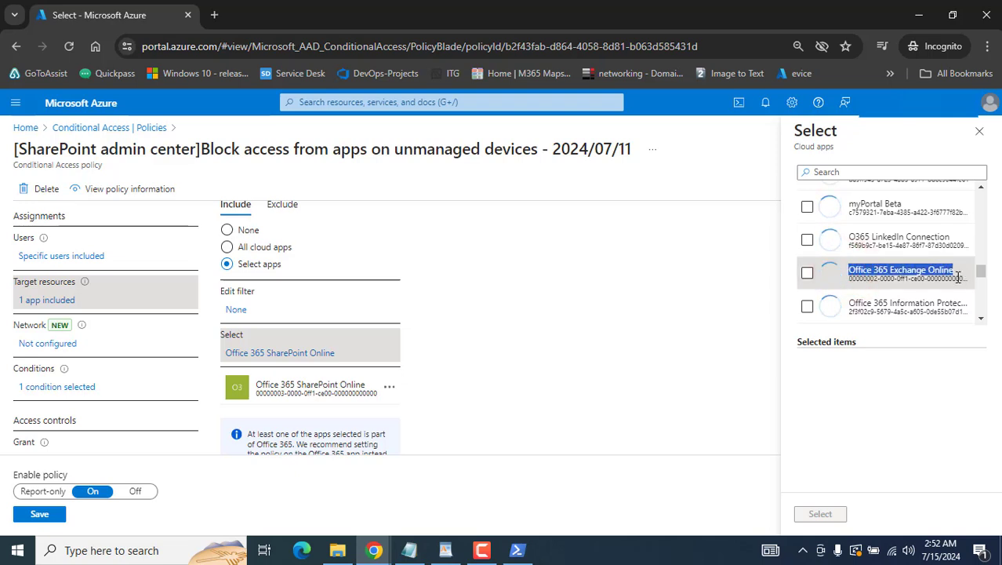
click(807, 273)
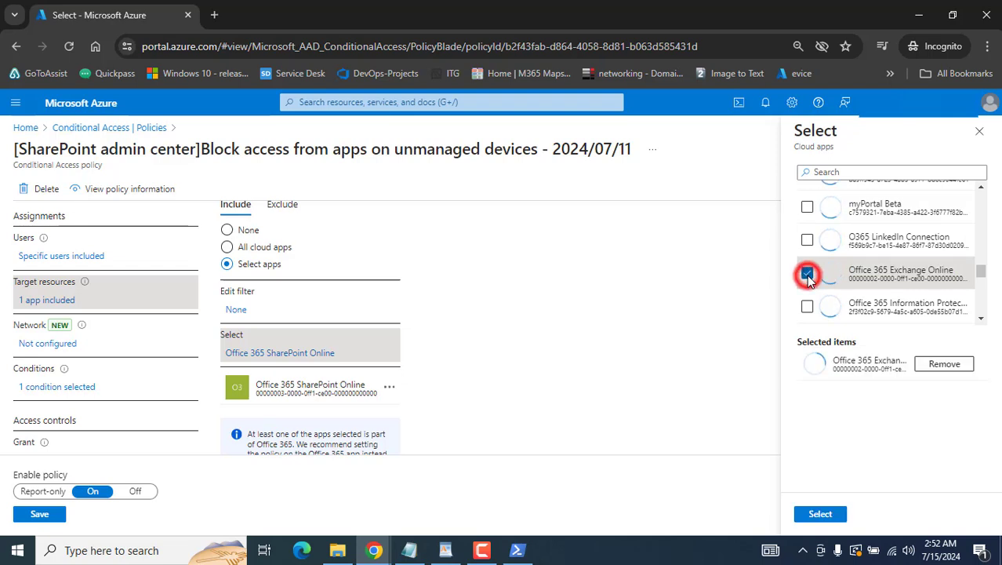
click(820, 514)
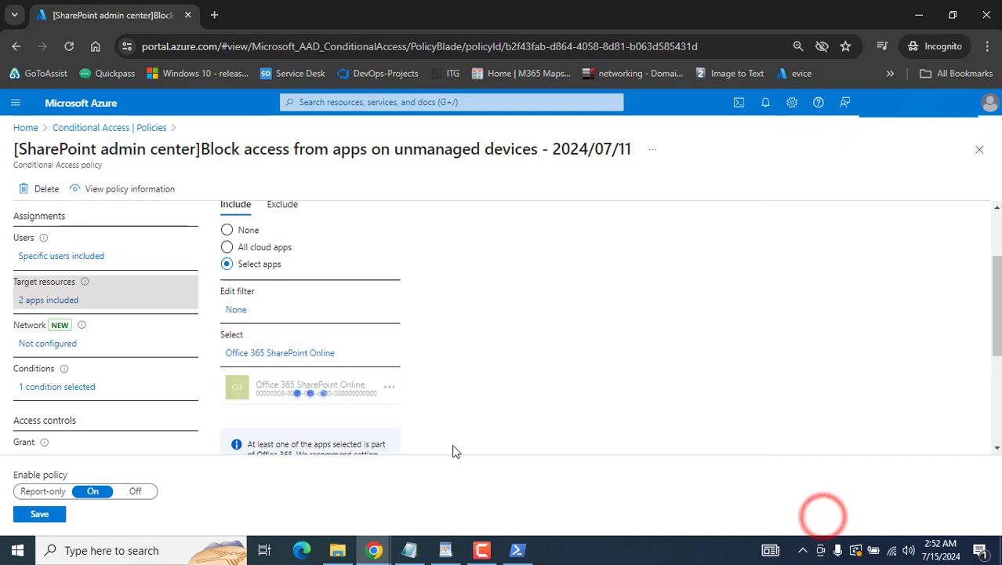
- Review which client apps the policy's Conditions apply to, and close the client apps settings
drag(10, 149, 653, 161)
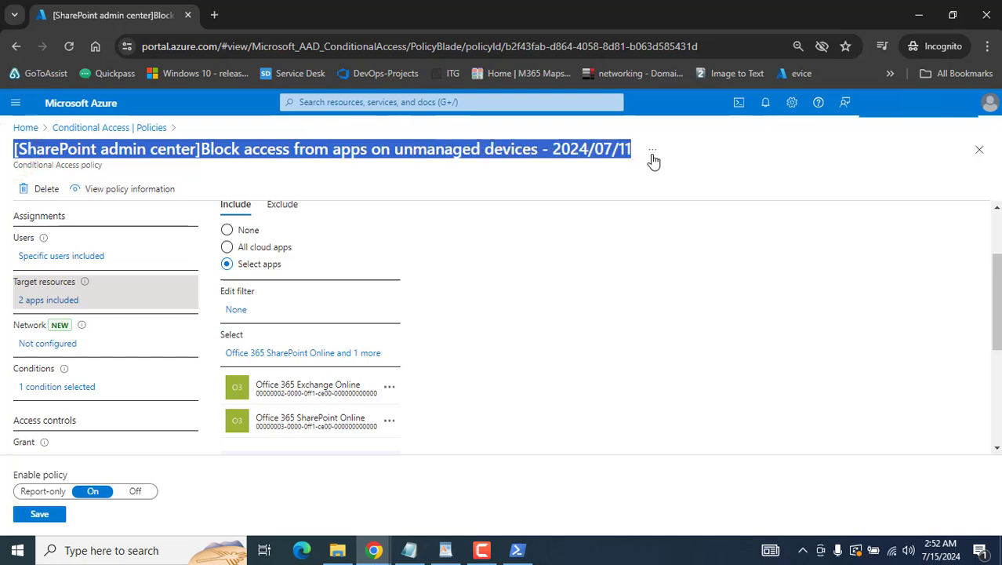
click(522, 406)
click(996, 271)
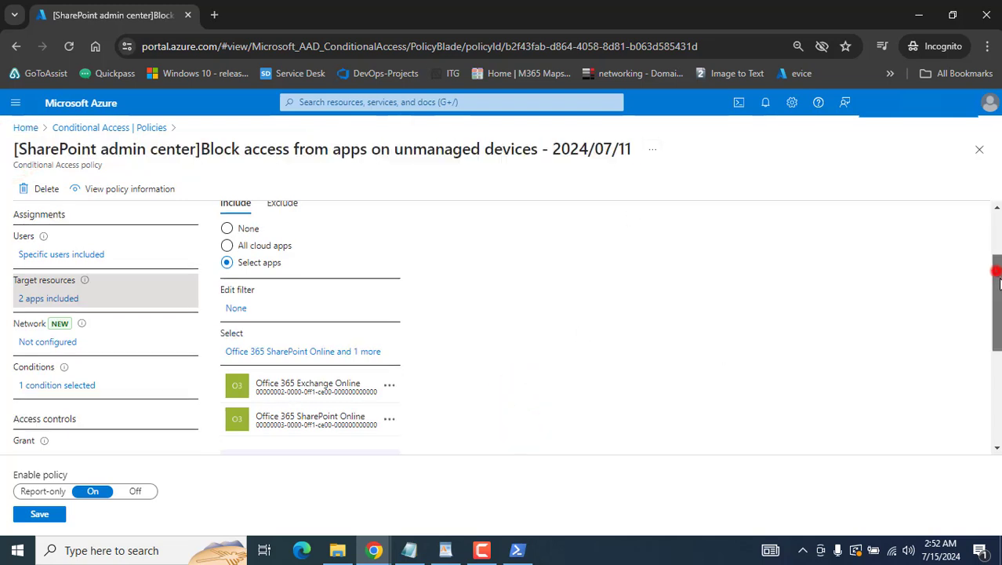
drag(996, 271, 996, 329)
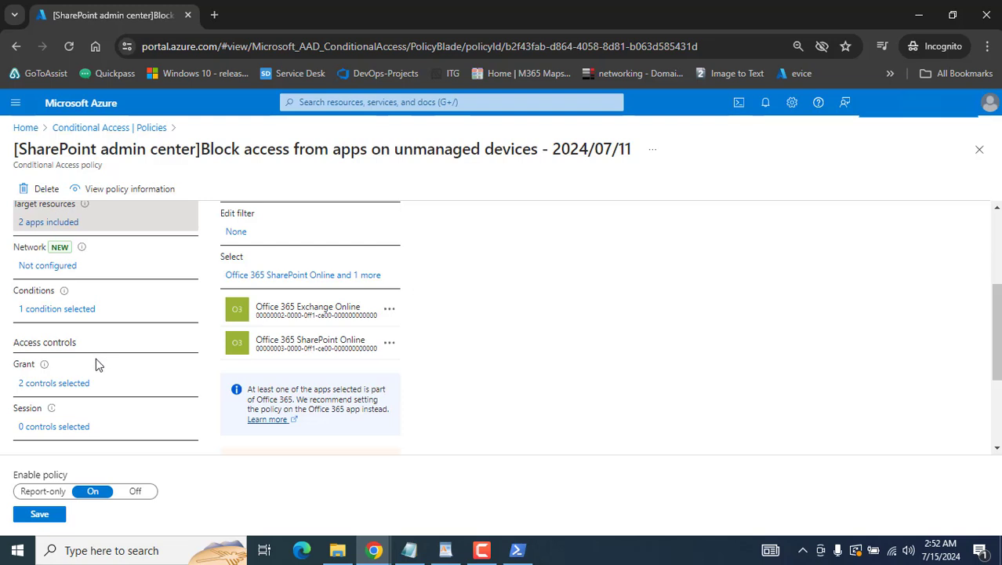
click(37, 309)
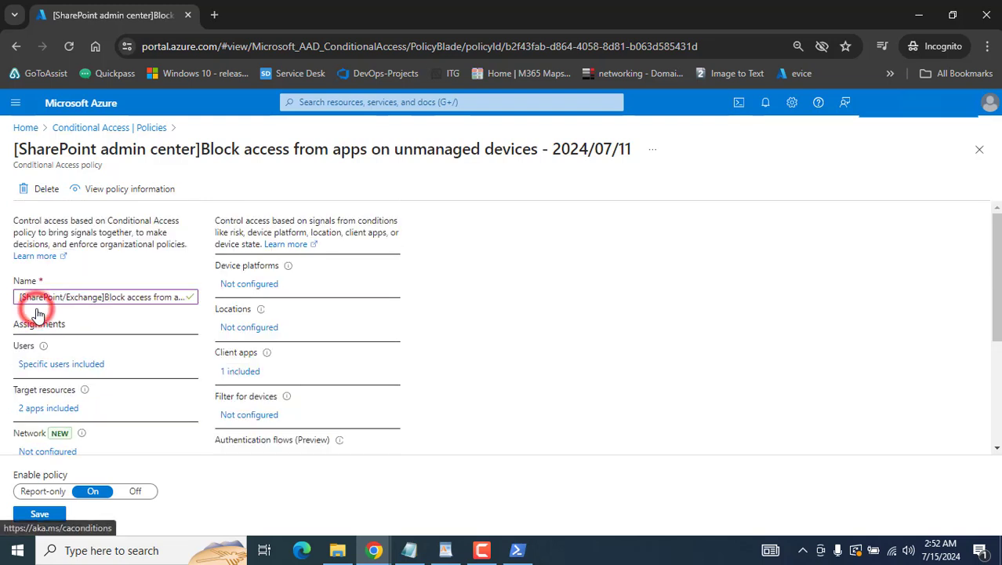
click(250, 372)
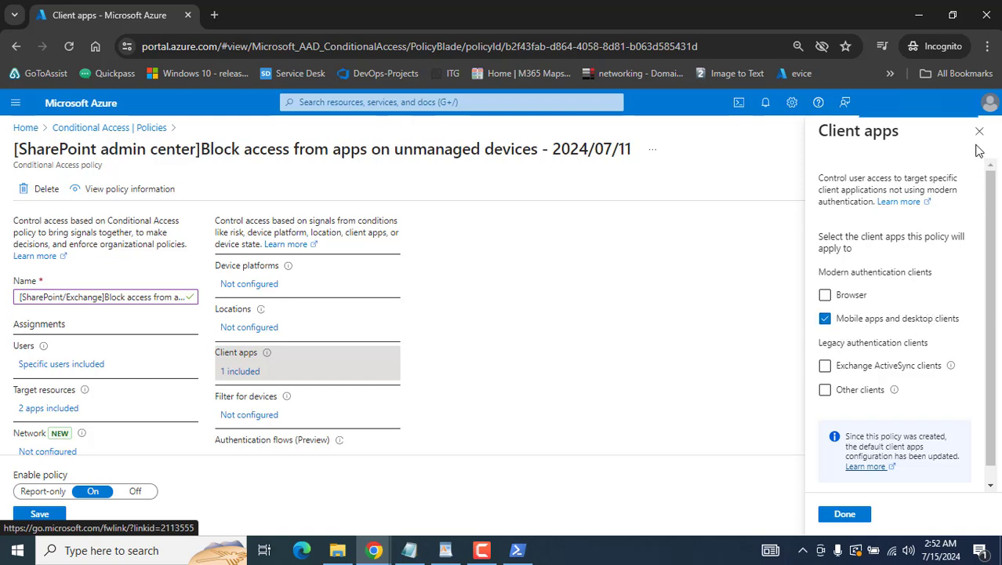
click(845, 514)
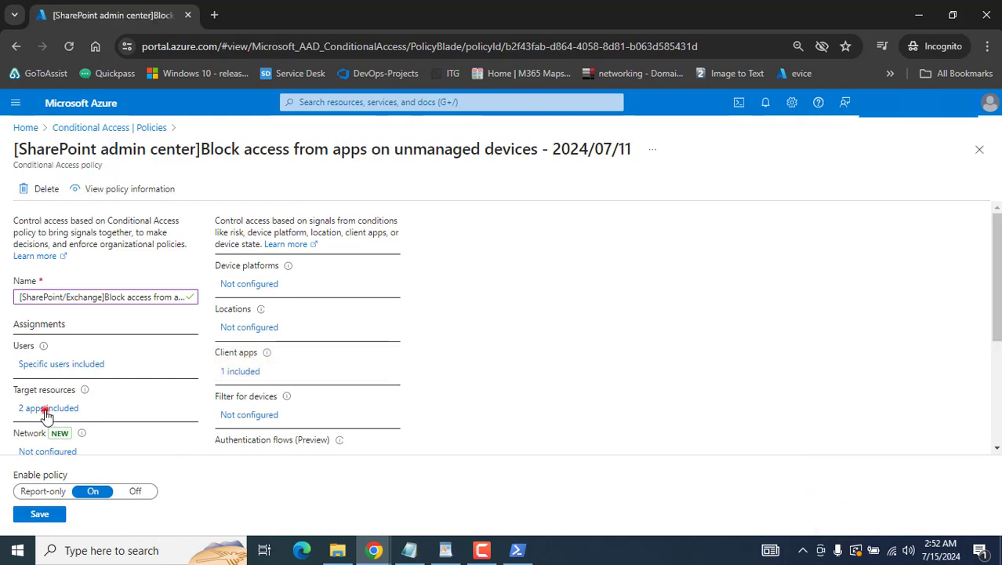
- Recheck the cloud apps included in the policy's Target resources and look over its Conditions
click(47, 409)
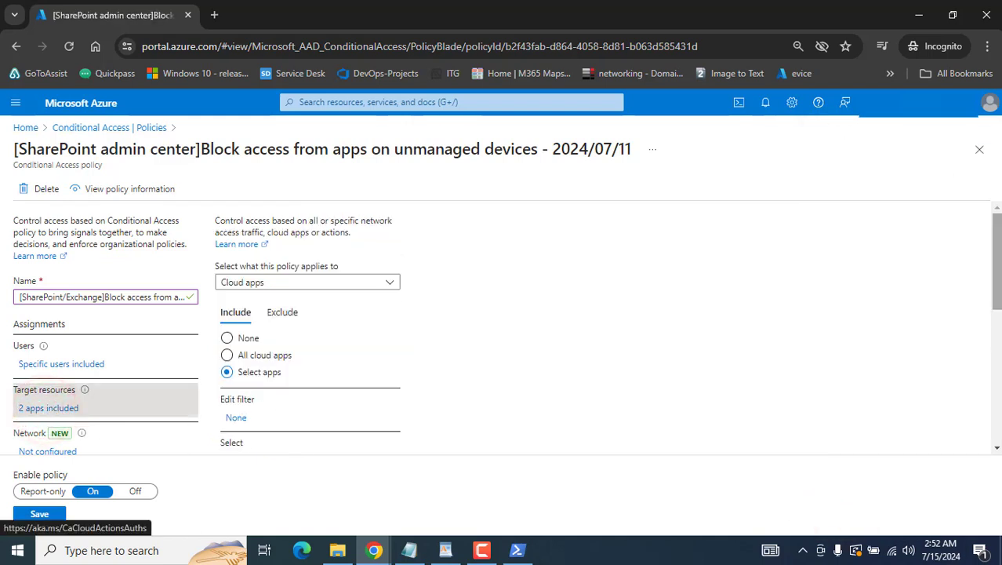
scroll(997, 240, down, 3)
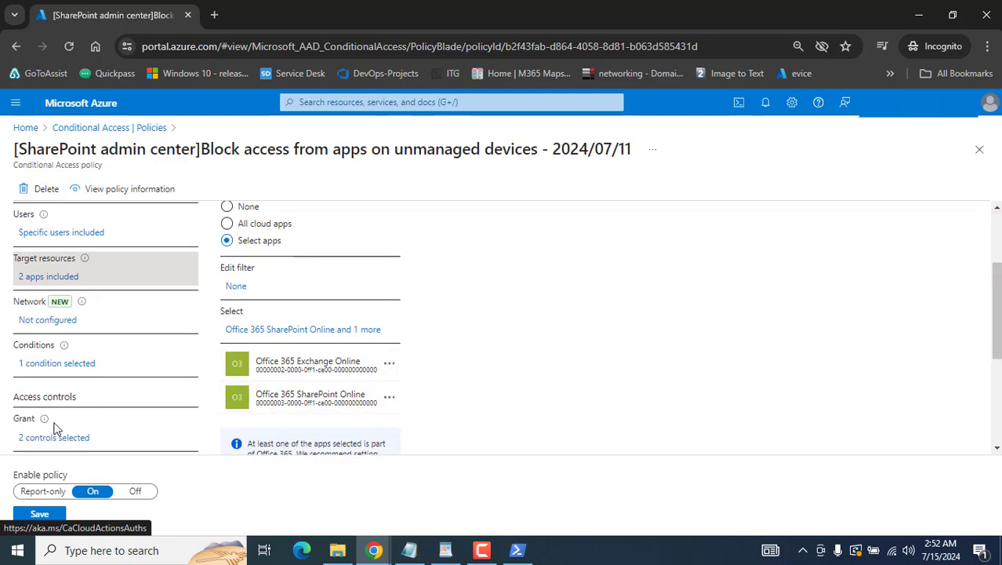
scroll(994, 343, down, 3)
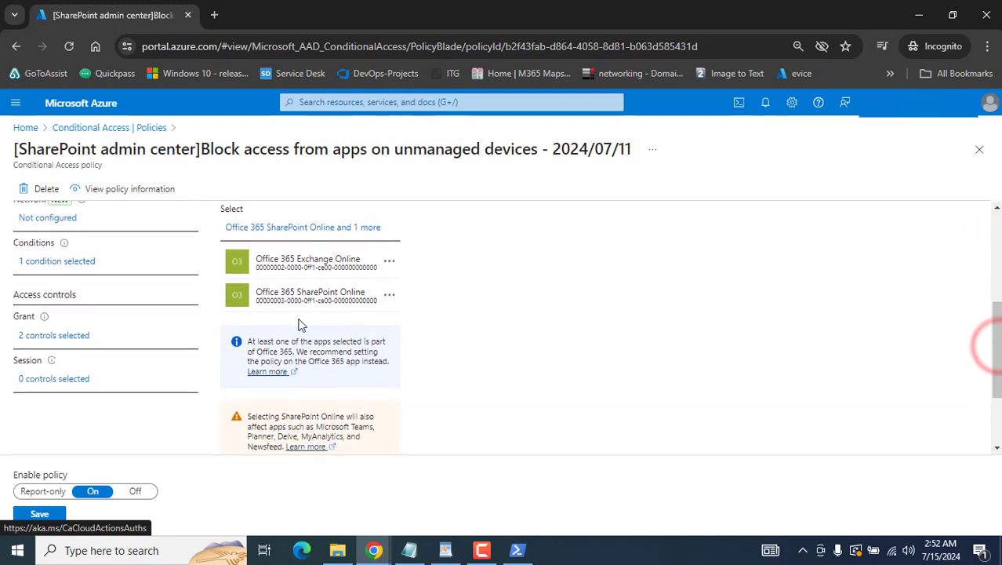
click(57, 263)
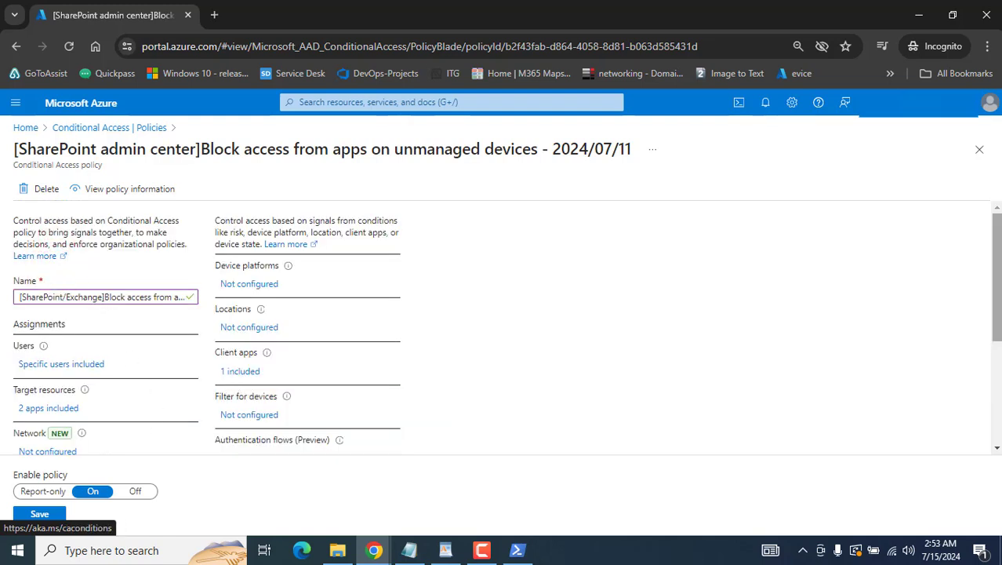
scroll(995, 291, down, 1)
scroll(995, 292, down, 2)
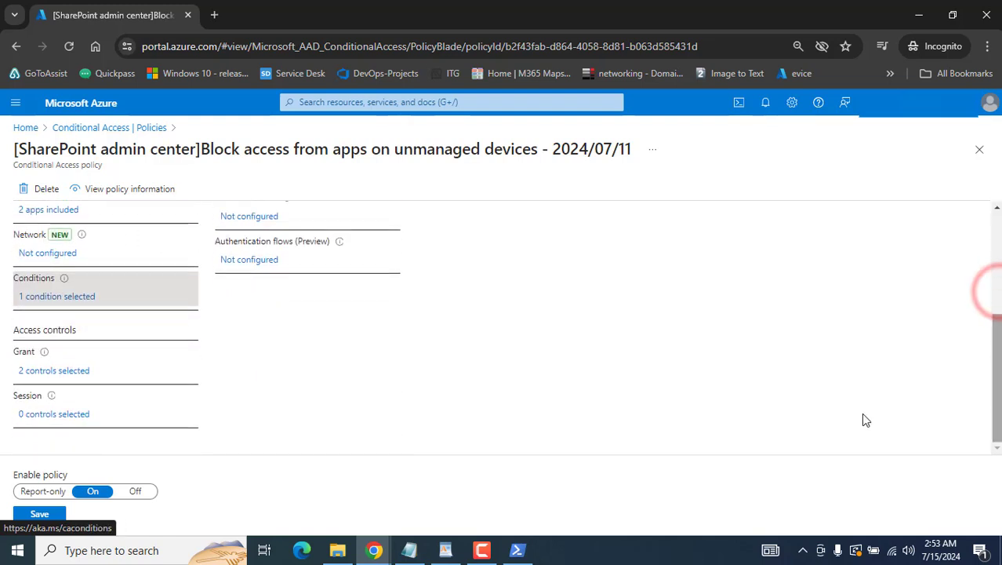
- Review the policy's Grant access controls and the setting for multiple controls, and confirm them as they are
click(31, 370)
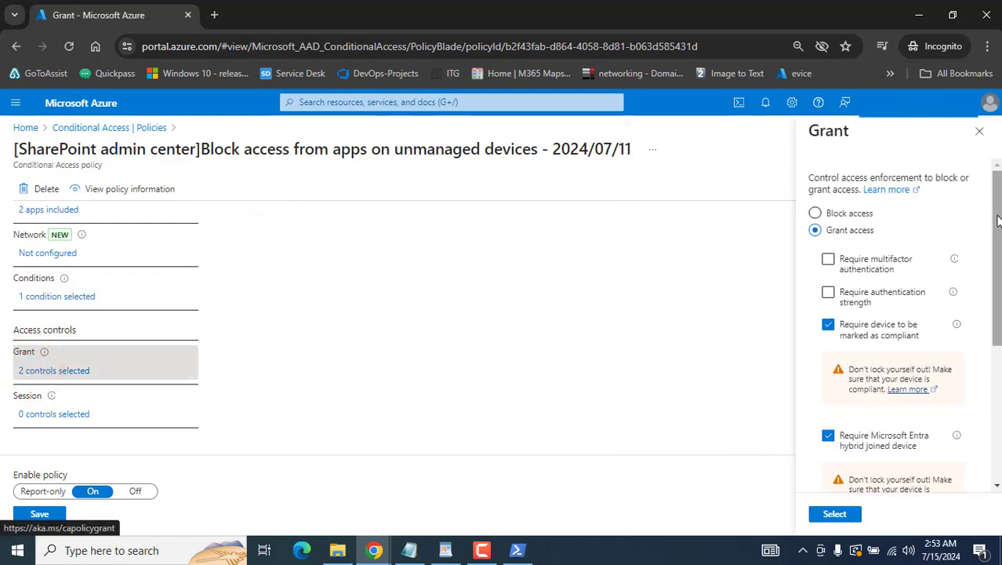
scroll(992, 213, down, 1)
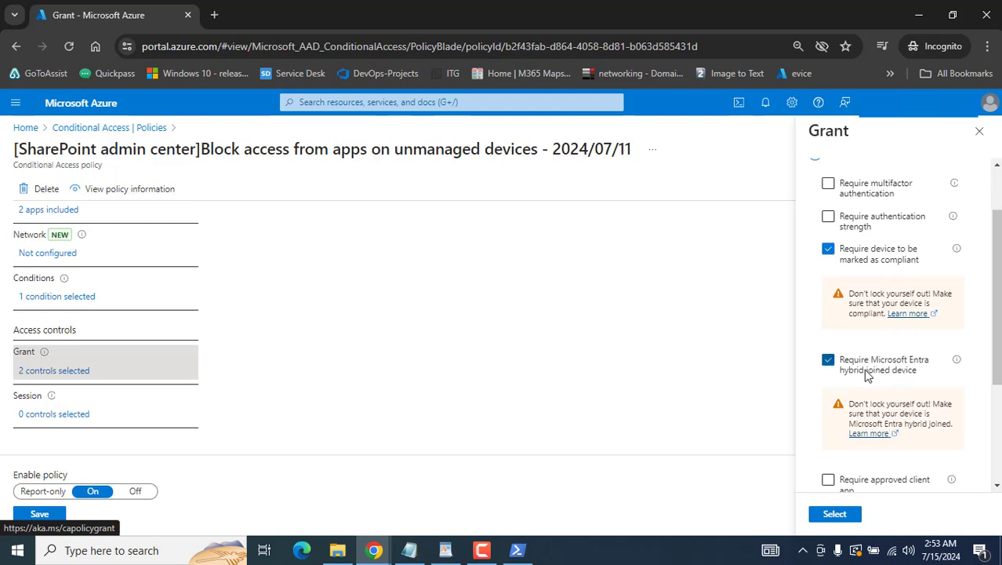
click(995, 403)
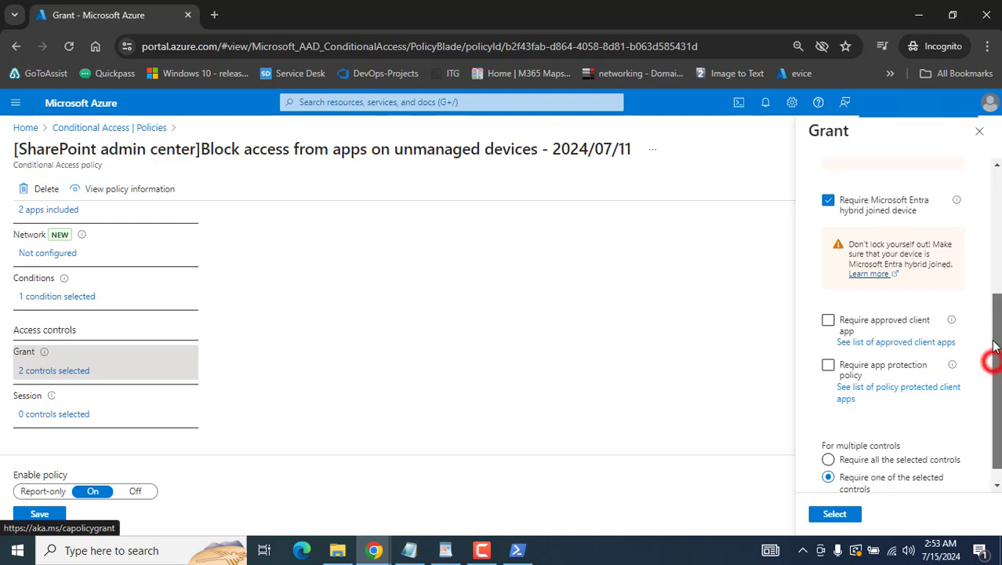
scroll(993, 393, up, 5)
scroll(993, 392, down, 5)
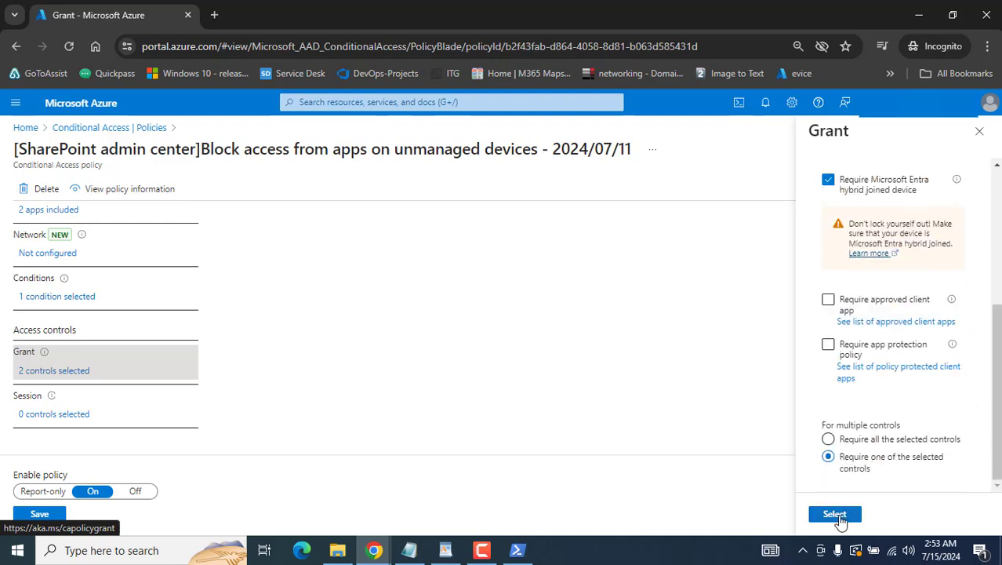
click(836, 515)
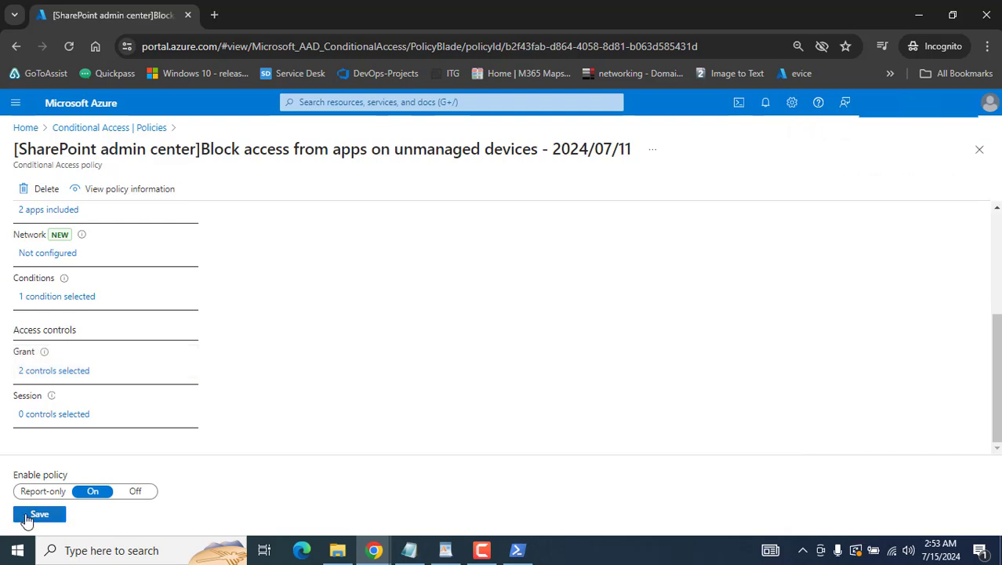
- Save the updated "Block access from apps on unmanaged devices" policy with the policy enabled
click(28, 515)
scroll(138, 291, up, 5)
scroll(138, 292, down, 5)
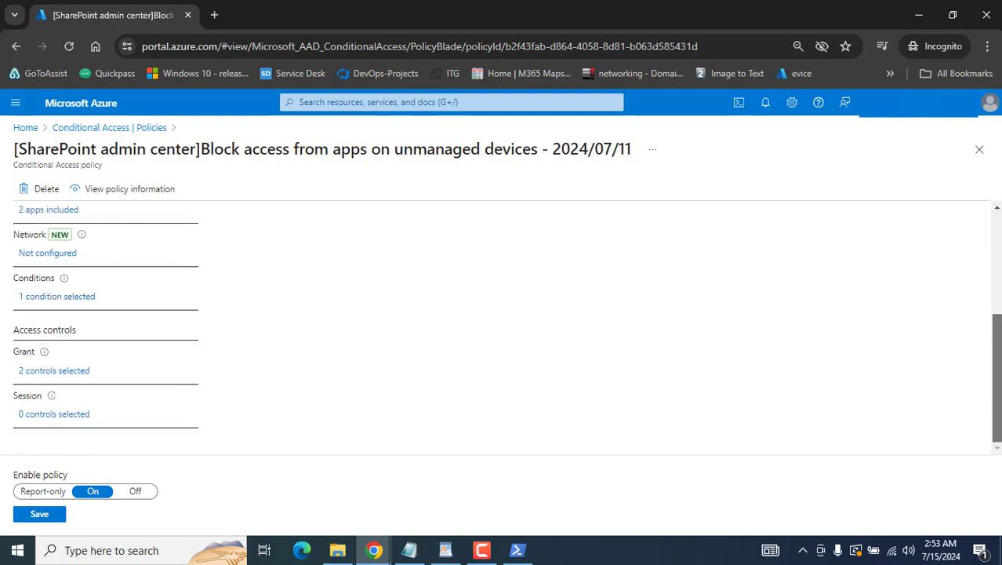
click(28, 518)
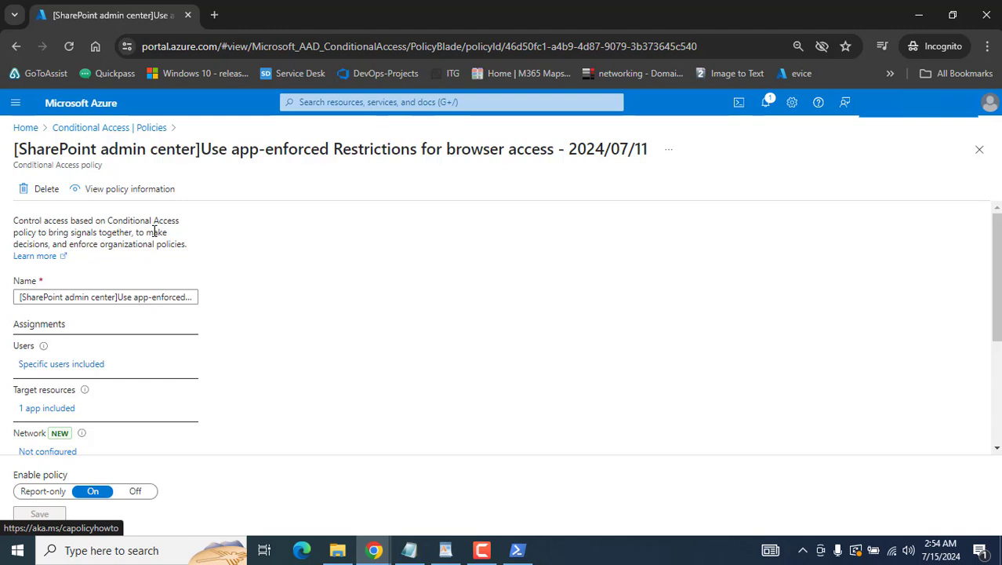
- Change the bracketed prefix of the "Use app-enforced Restrictions for browser access" policy's name to [SharePoint/Exchange ]
click(115, 298)
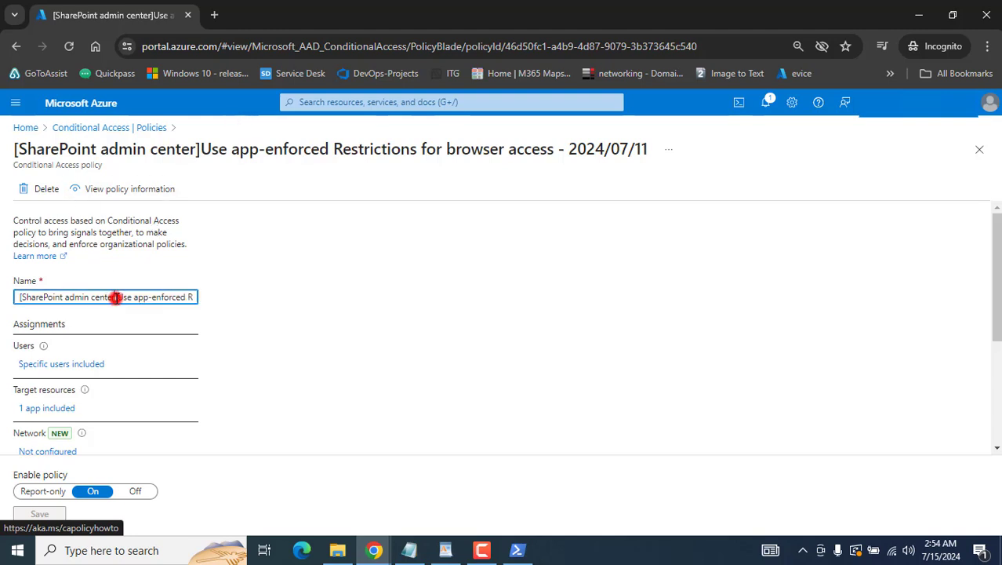
key(BackSpace)
key(BackSpace)
key(BackSpace)
key(BackSpace)
key(BackSpace)
key(BackSpace)
key(BackSpace)
key(BackSpace)
key(BackSpace)
key(BackSpace)
key(BackSpace)
key(BackSpace)
key(BackSpace)
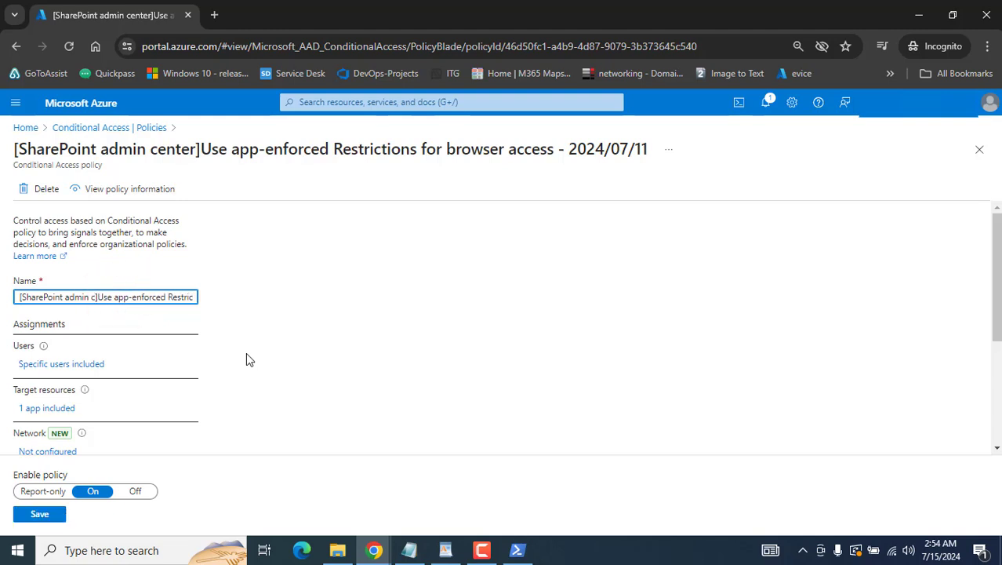
text(/)
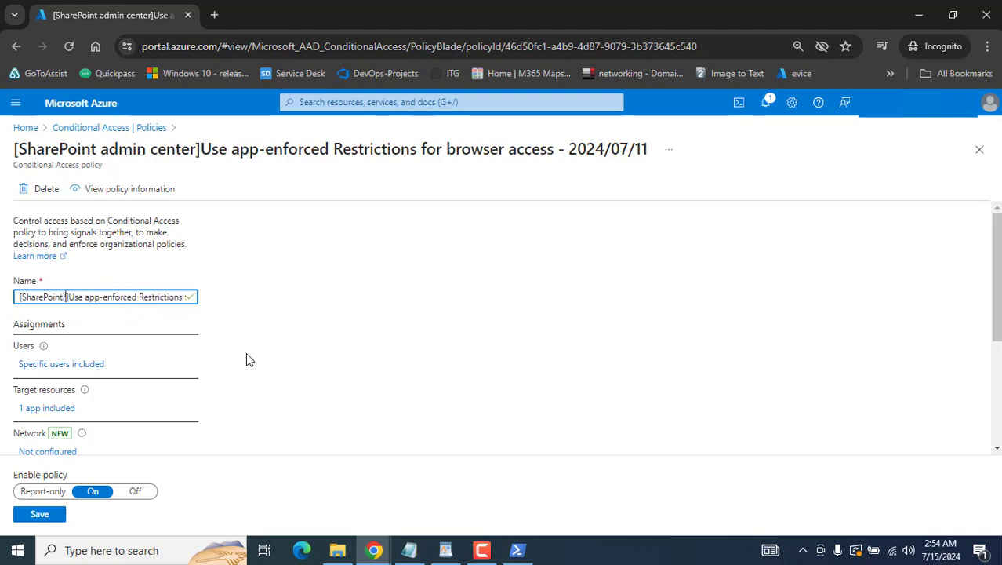
text(Exchange)
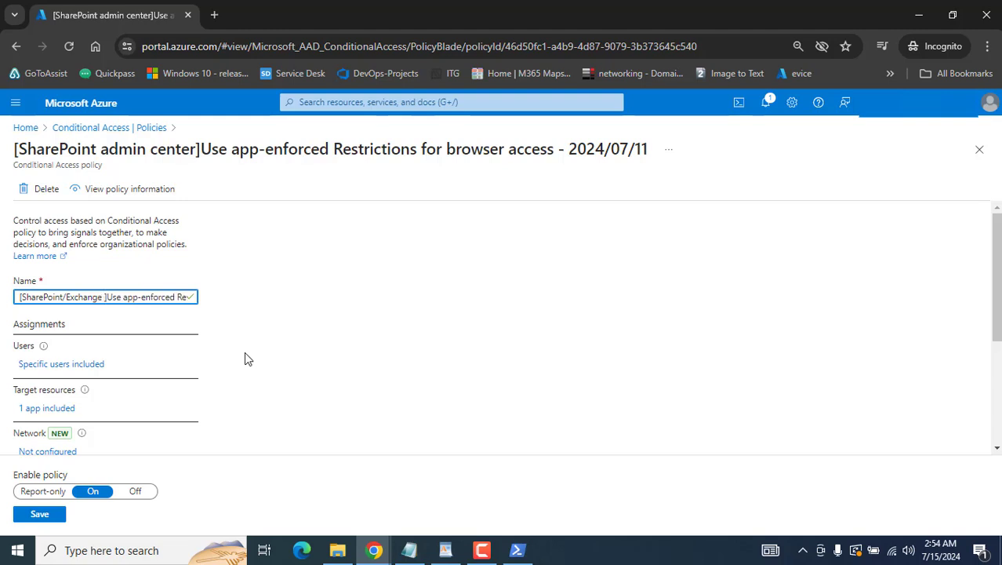
- Remove the trailing space from the [SharePoint/Exchange] prefix and add Office 365 Exchange Online to the cloud apps in the policy's Target resources
key(BackSpace)
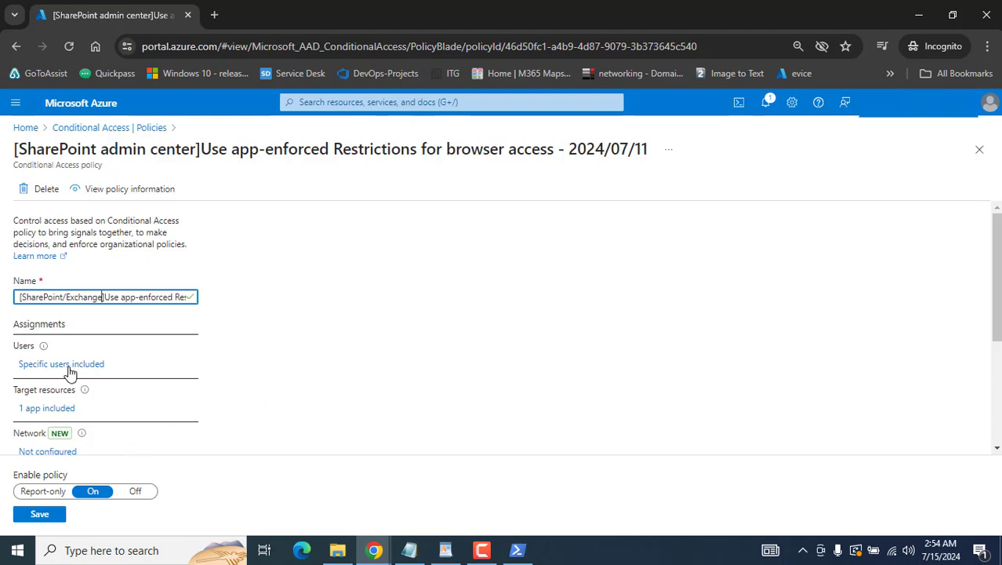
click(48, 409)
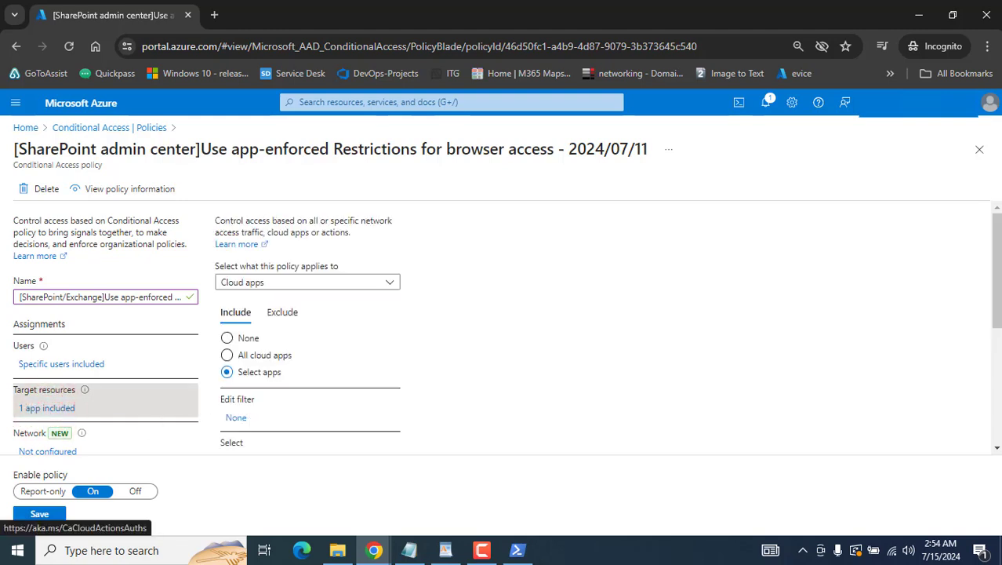
scroll(1000, 262, down, 3)
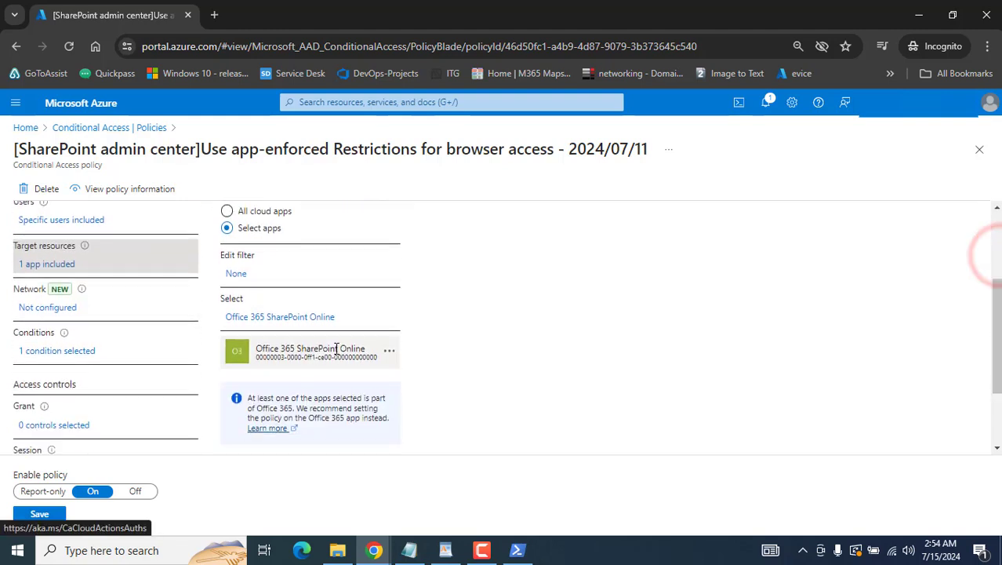
click(283, 315)
click(862, 172)
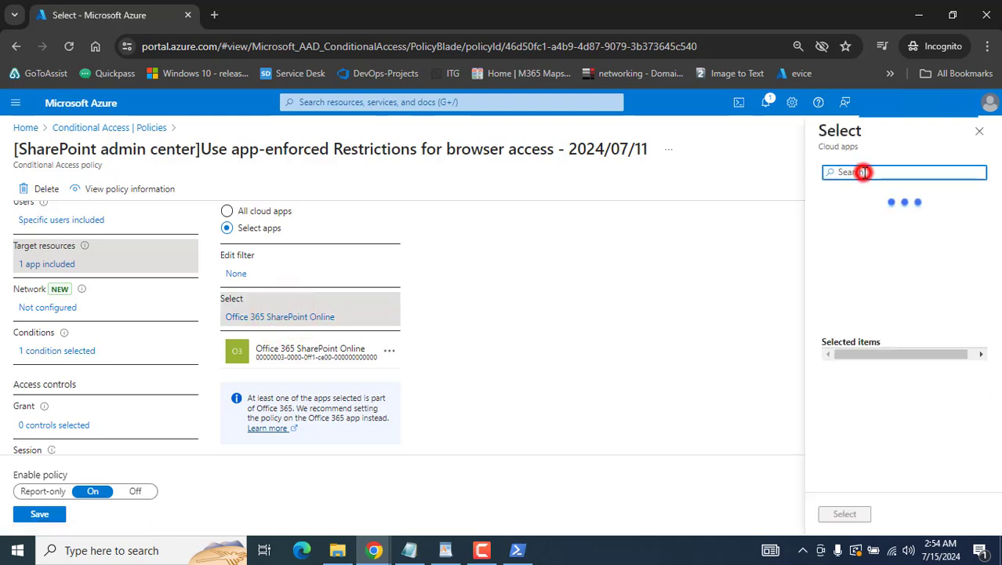
text(office)
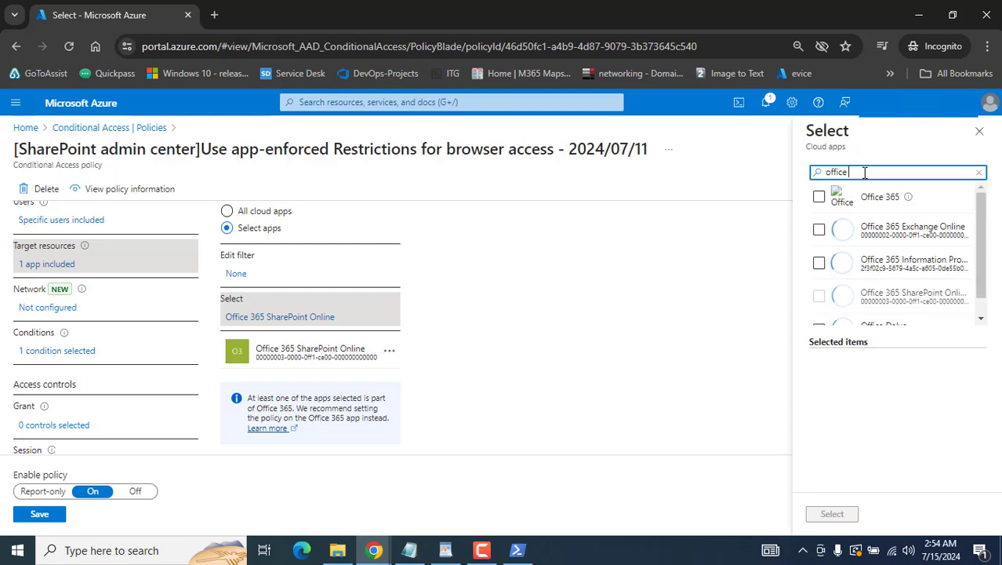
click(819, 229)
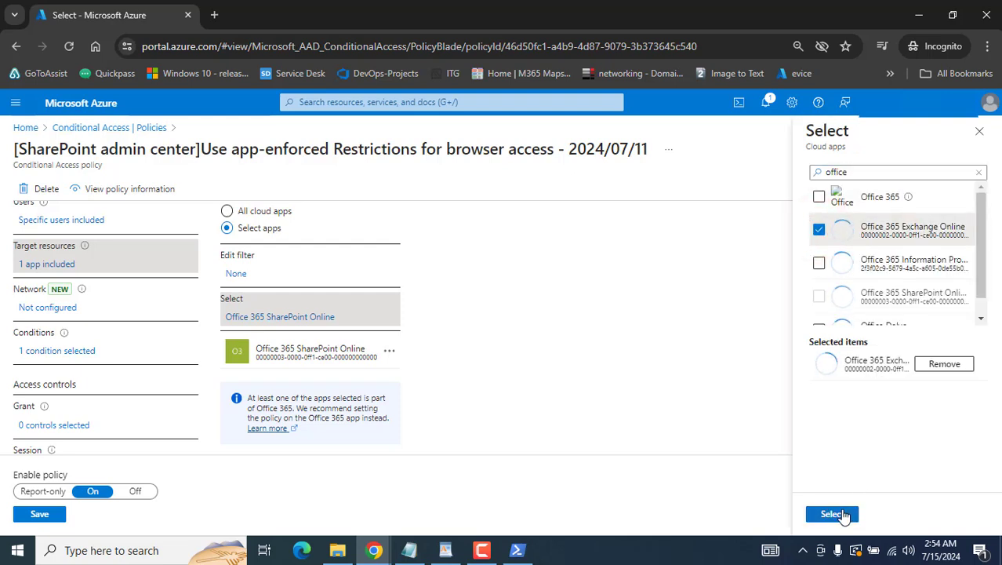
click(843, 516)
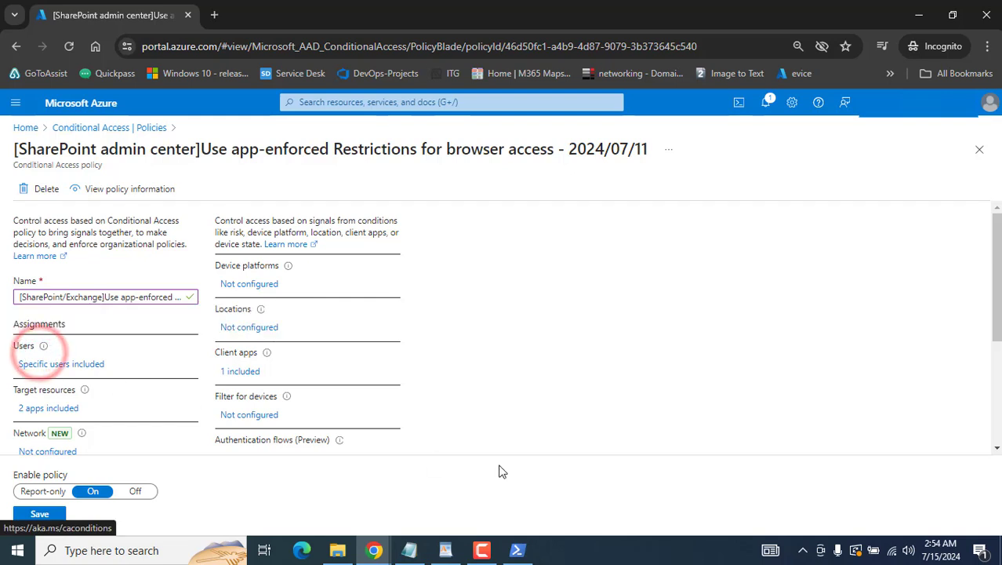
- Review the policy's Client apps condition and confirm the Browser selection as it is
click(240, 372)
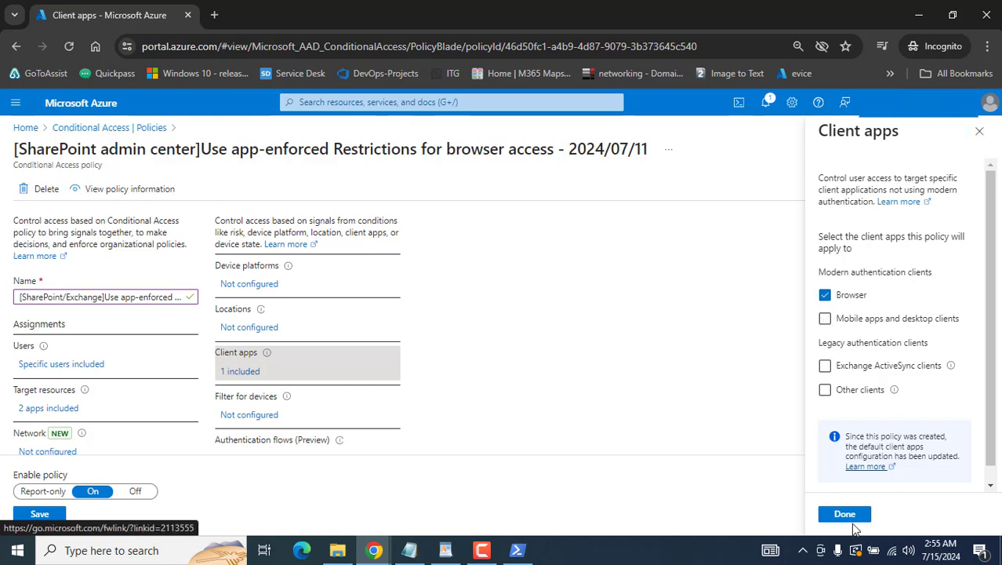
click(852, 519)
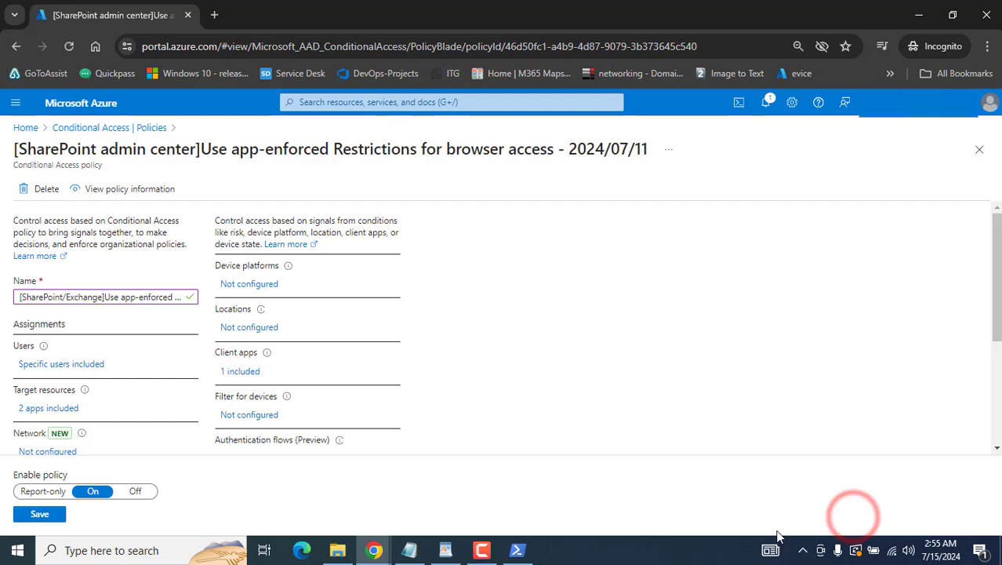
mouse_move(411, 541)
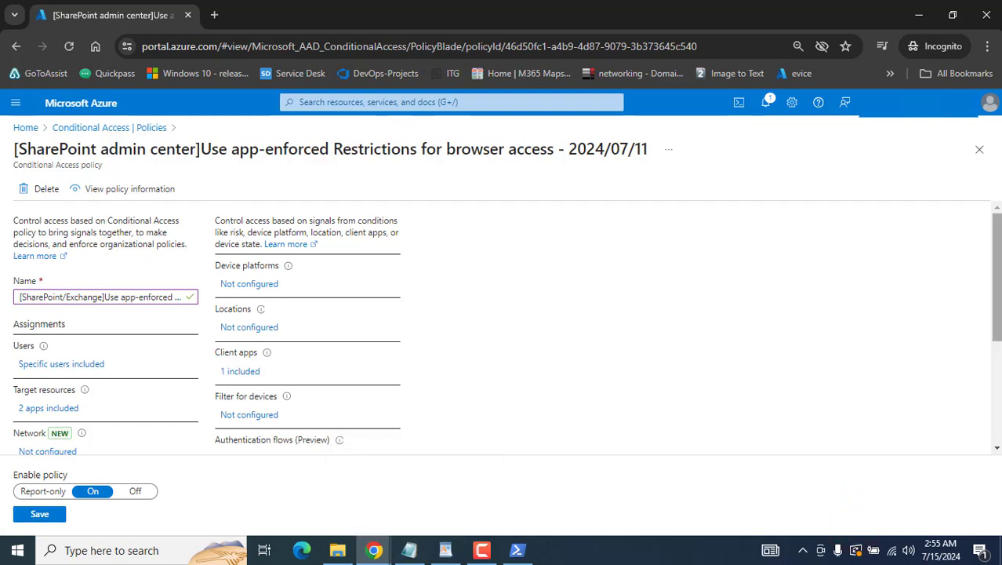
- Confirm the "Use app enforced restrictions" session control as it is and save the updated browser access policy with the policy enabled
drag(996, 283, 994, 419)
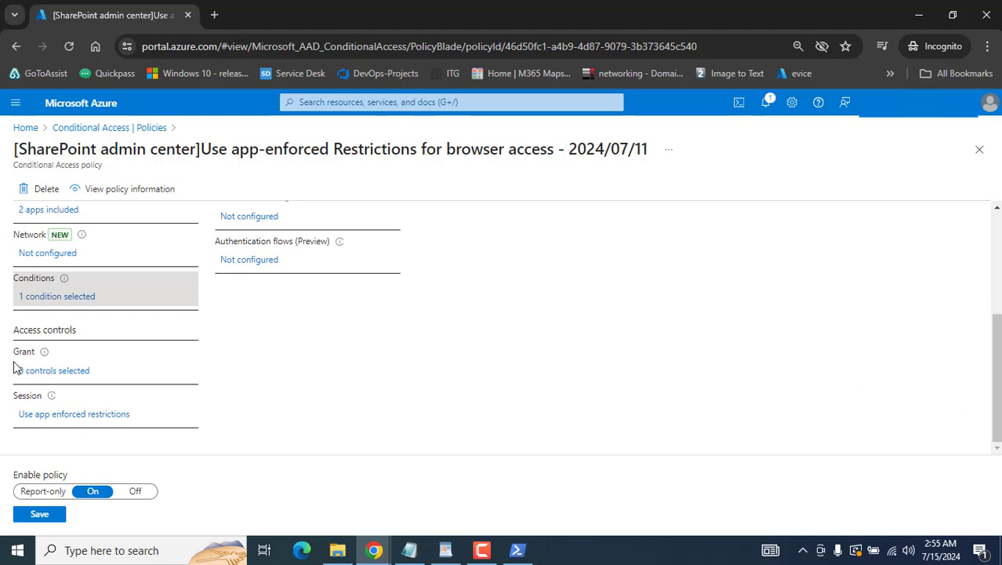
click(68, 416)
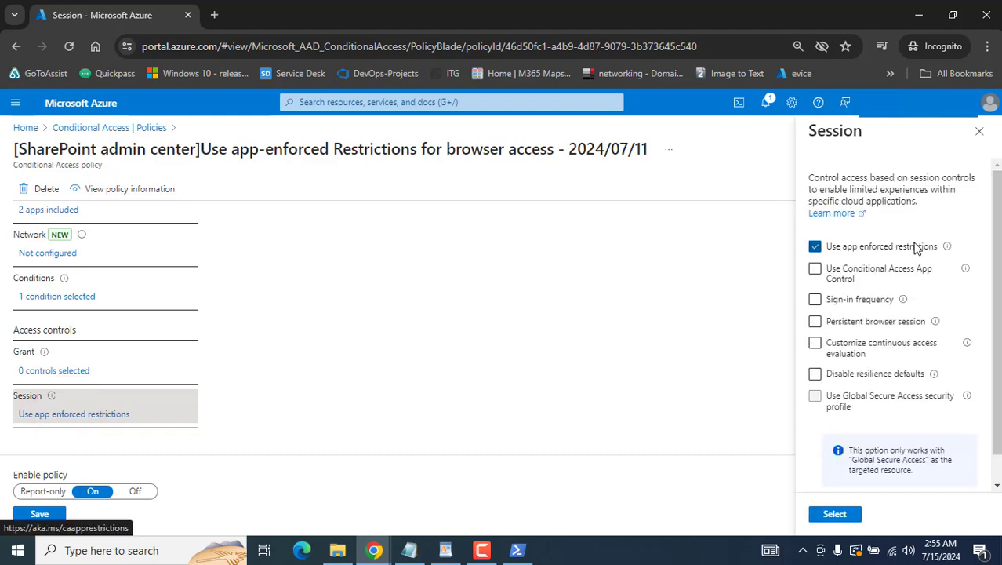
click(825, 514)
click(39, 513)
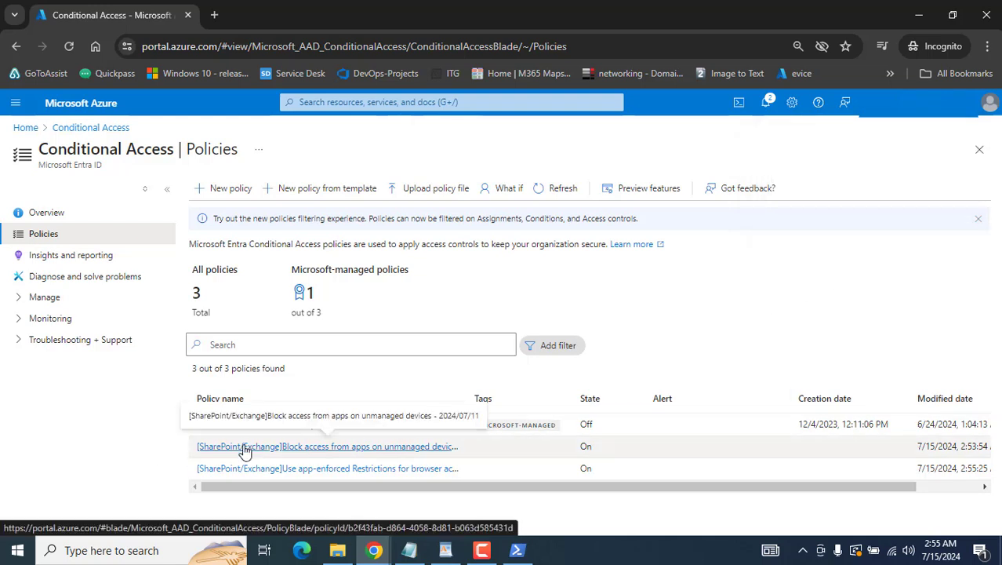
- Switch to PowerShell and check the ConditionalAccessPolicy value of the OWA mailbox policy
click(518, 549)
double_click(45, 146)
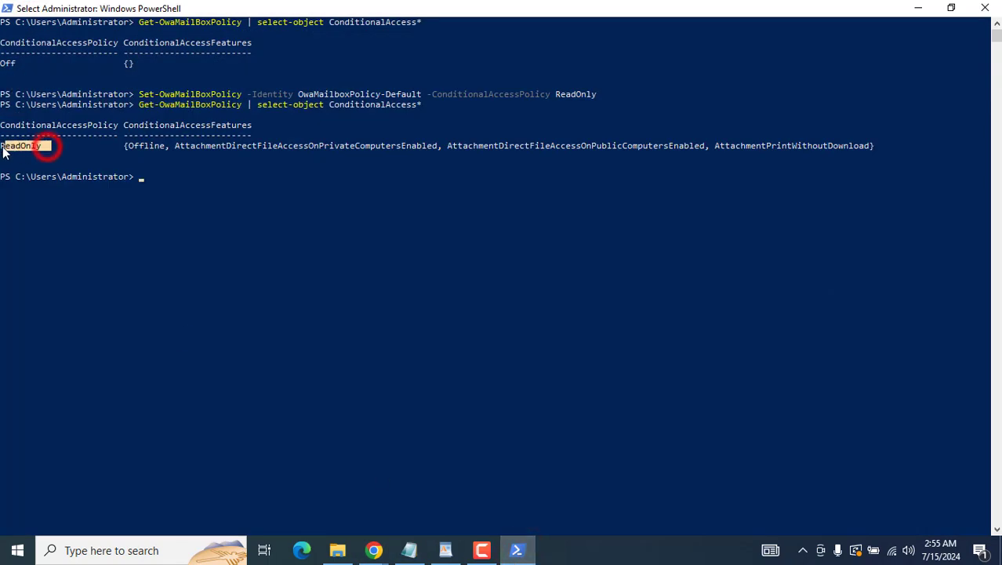
click(516, 538)
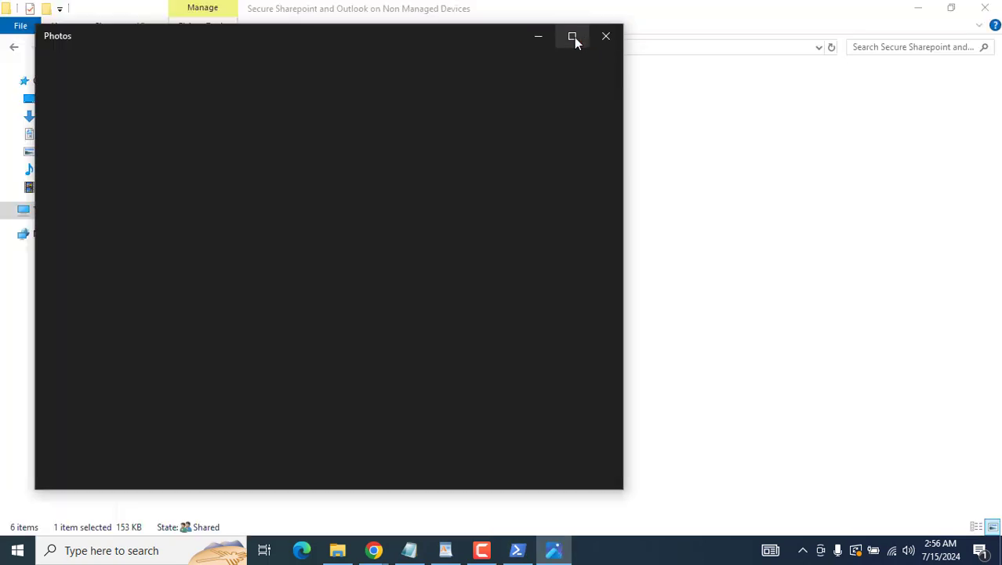
- Maximize the image viewer and look through the OneDrive-Web, Outlook-Web and SharePoint-Web screenshots, ending on Outlook-Web
click(574, 36)
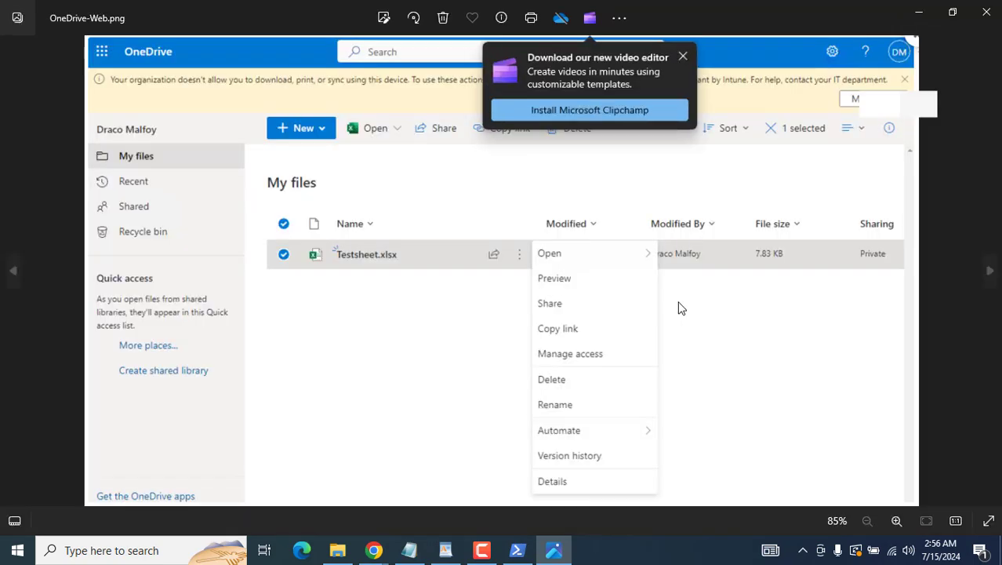
click(990, 270)
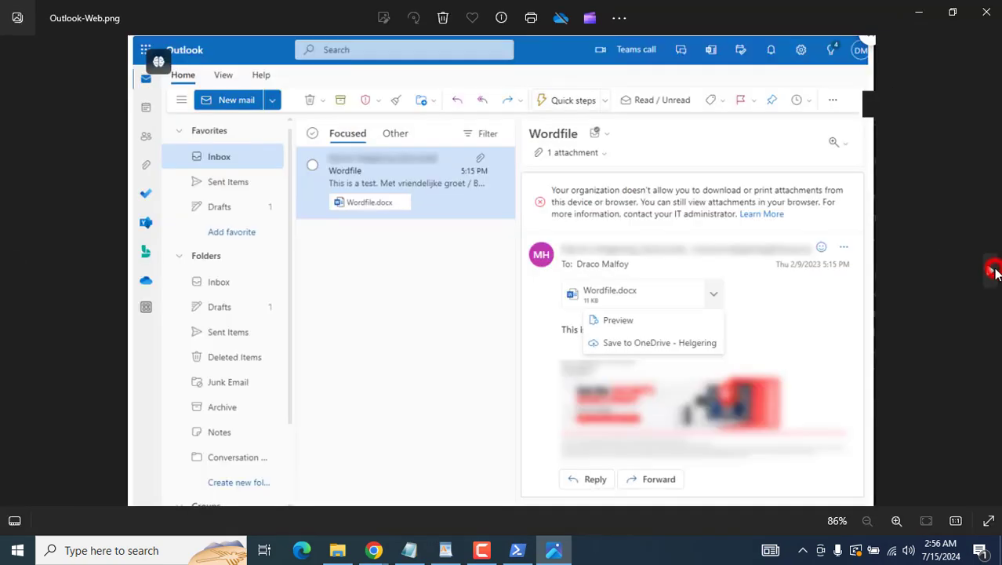
click(990, 270)
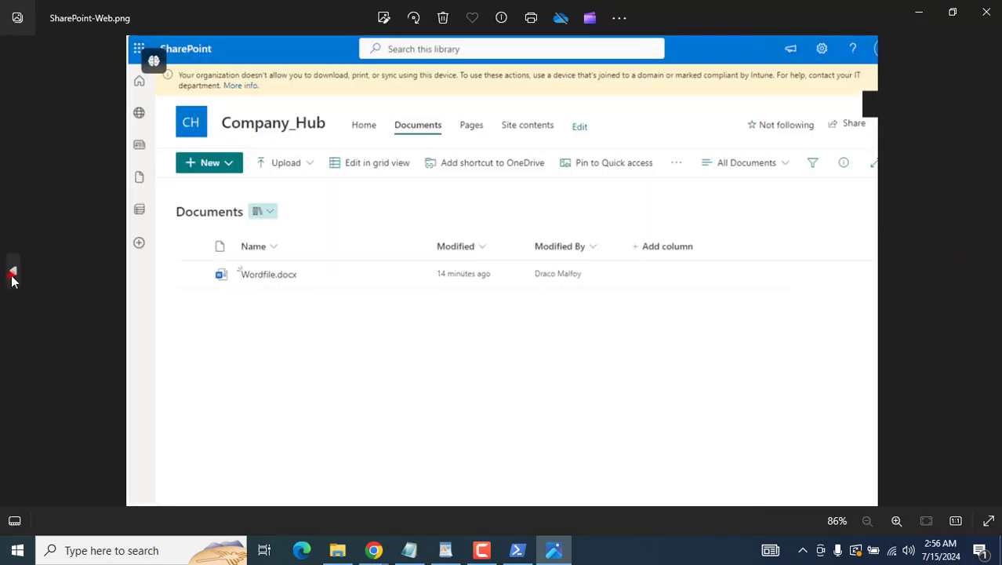
click(12, 274)
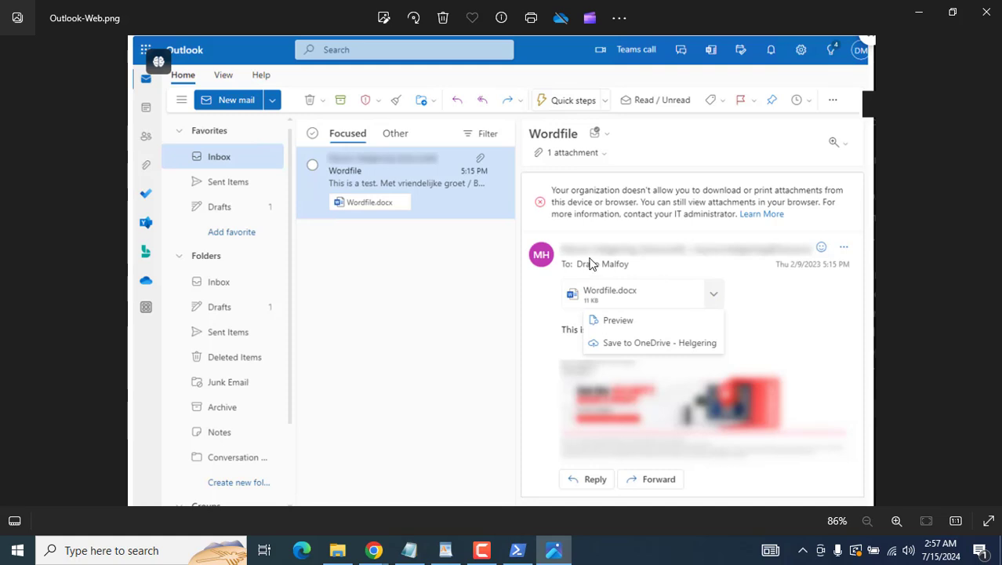
- Examine the notice about attachment restrictions above the Wordfile.docx attachment in the Outlook-Web screenshot
click(558, 222)
click(745, 189)
click(680, 204)
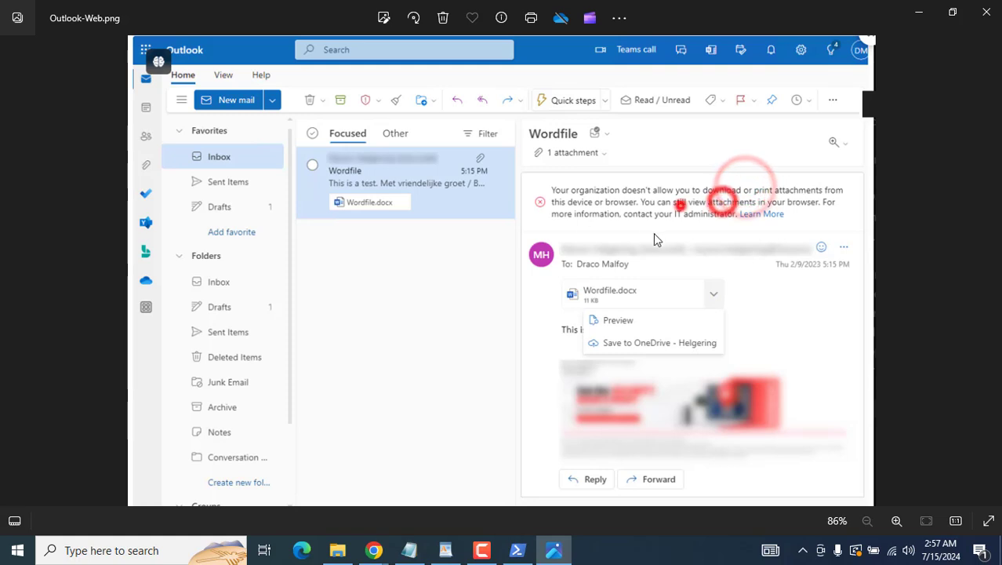
click(779, 202)
click(531, 183)
click(571, 216)
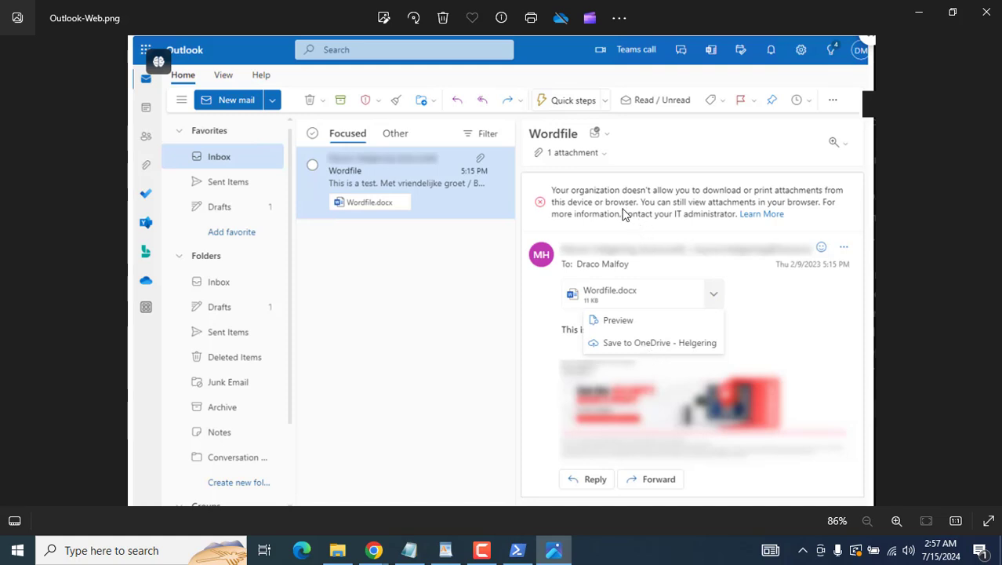
- Go back to the "Can't get in App" screenshot, read its access message, and minimize the image viewer
click(109, 269)
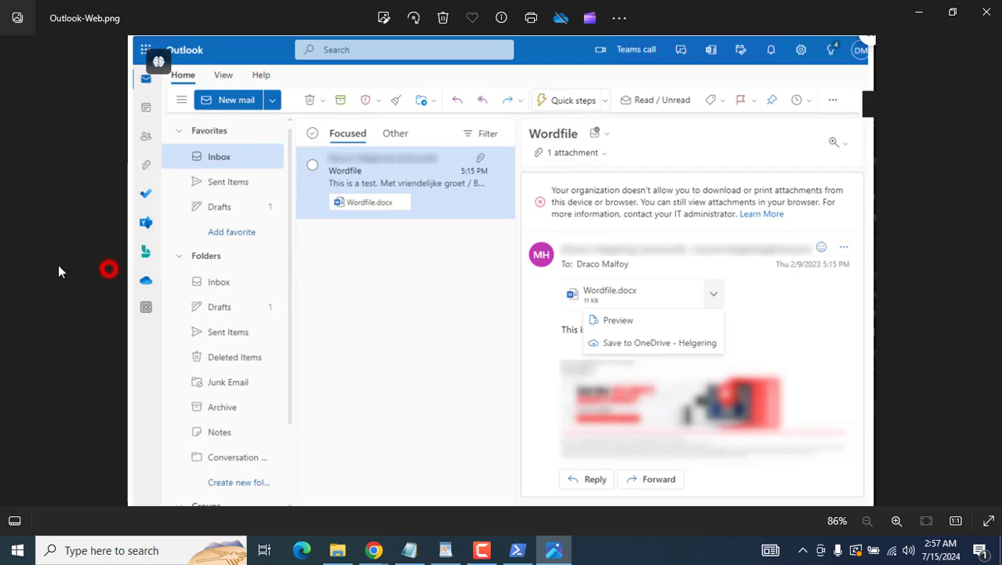
click(11, 270)
click(11, 271)
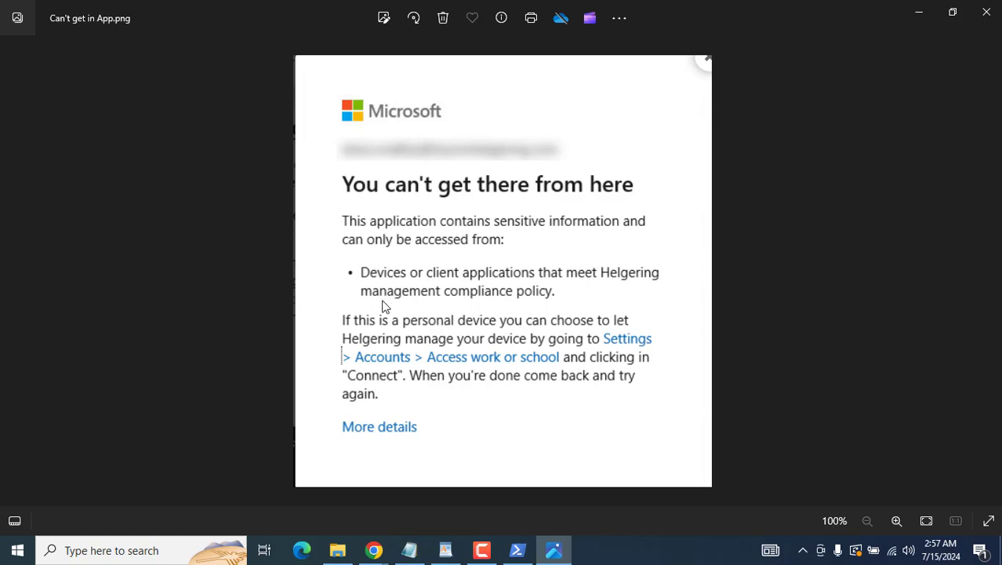
click(921, 14)
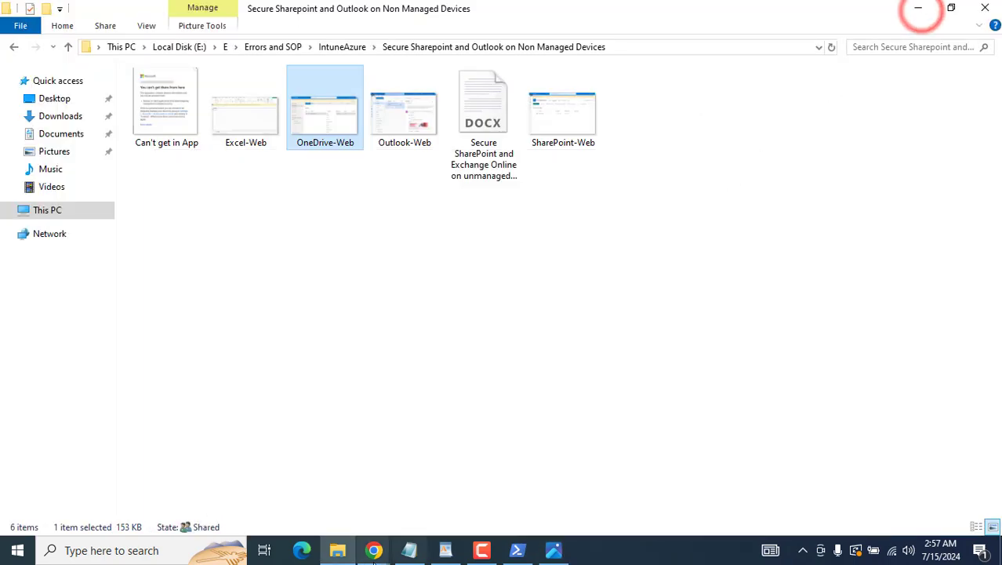
- Switch to YouTube in Chrome and open "Limit access to Web-Only for SharePoint, Teams, OneDrive on unmanged Devices" from the ITeePK channel's videos
click(374, 550)
click(493, 506)
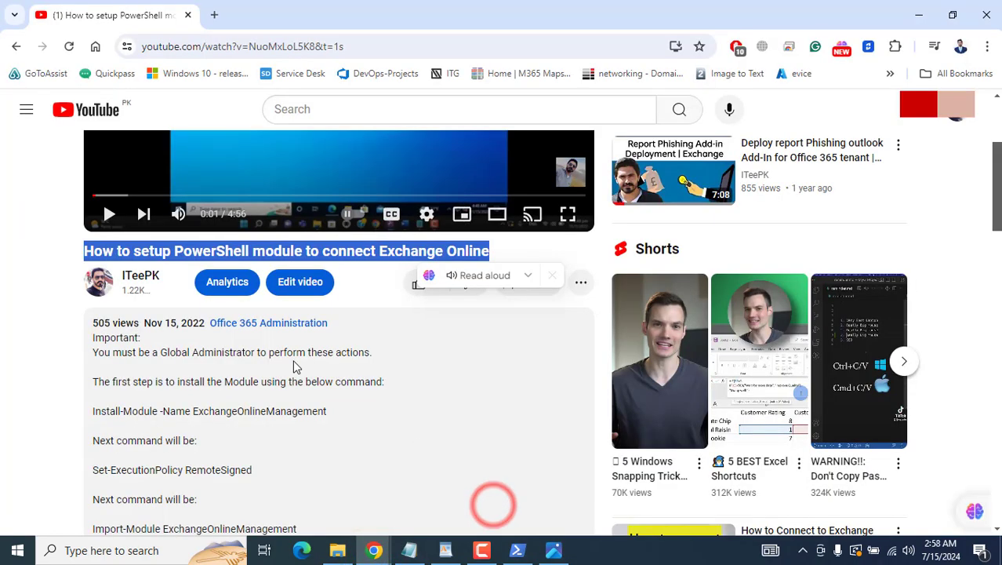
click(11, 279)
click(13, 47)
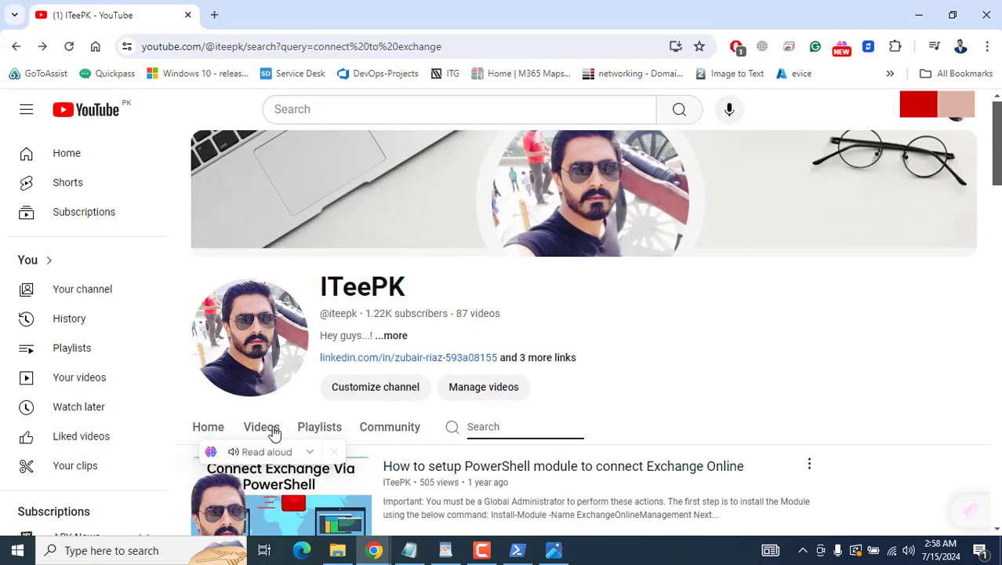
click(267, 428)
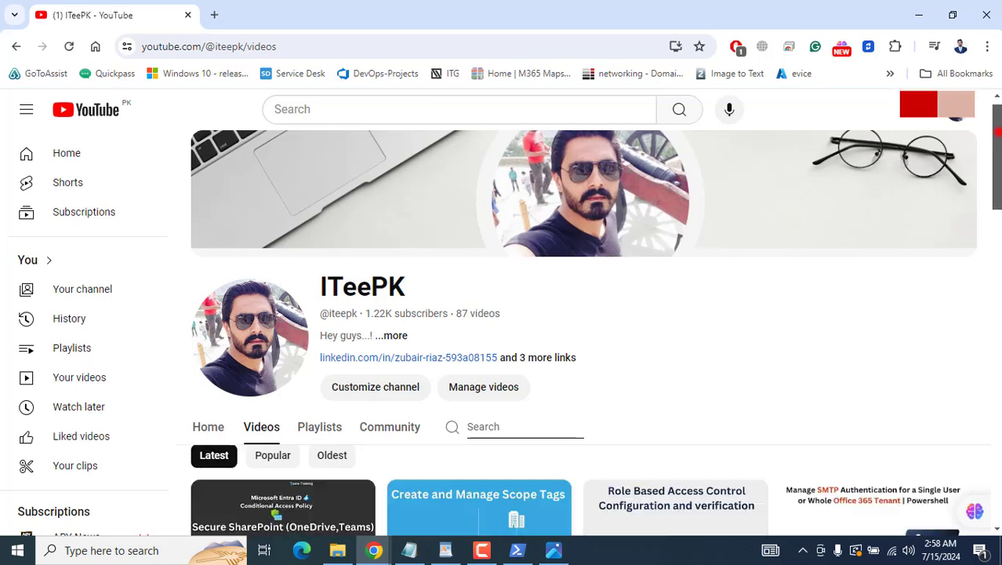
drag(995, 130, 994, 185)
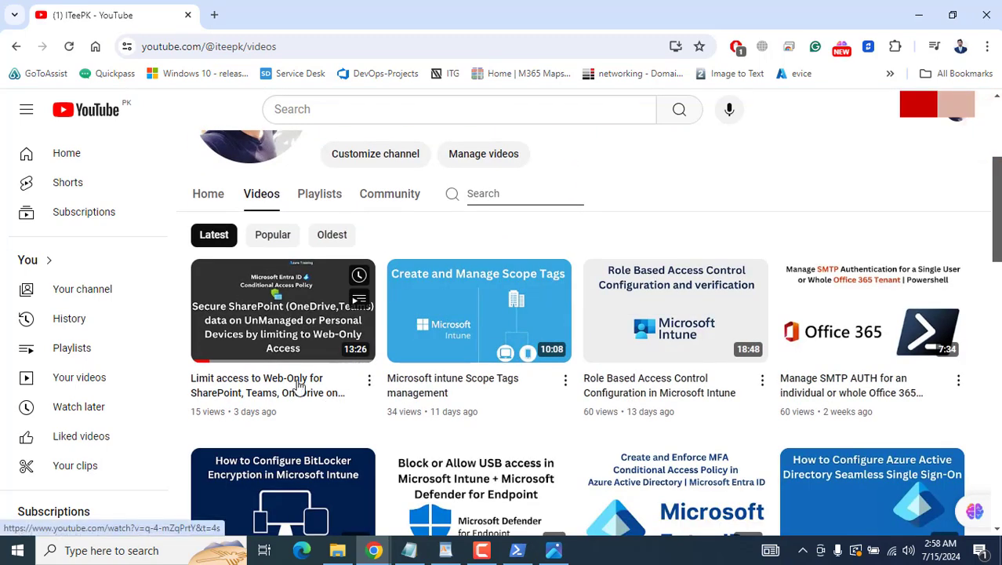
click(230, 383)
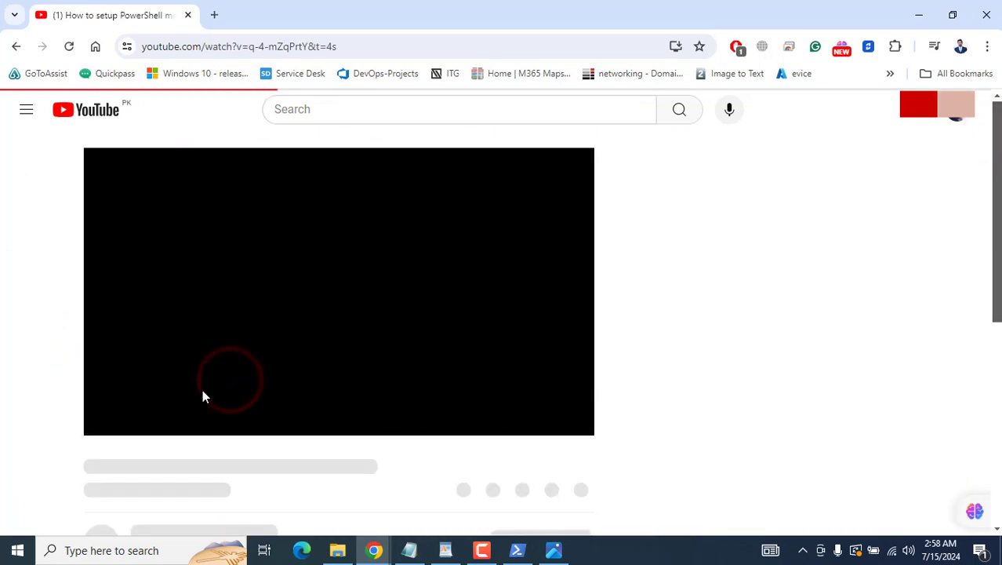
click(111, 419)
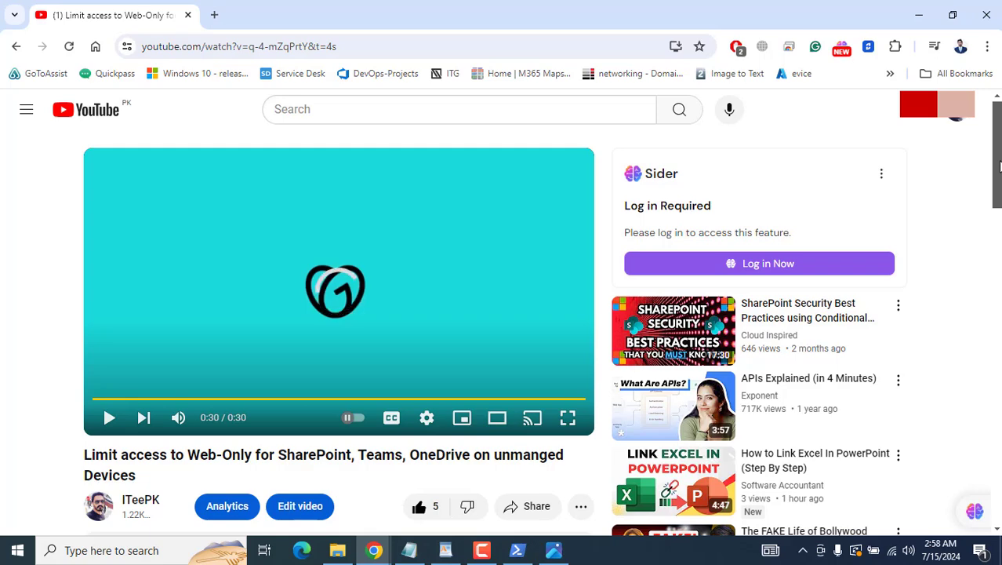
- Look over the video's title and page, and minimize the YouTube window to return to the Conditional Access policies
scroll(999, 169, down, 2)
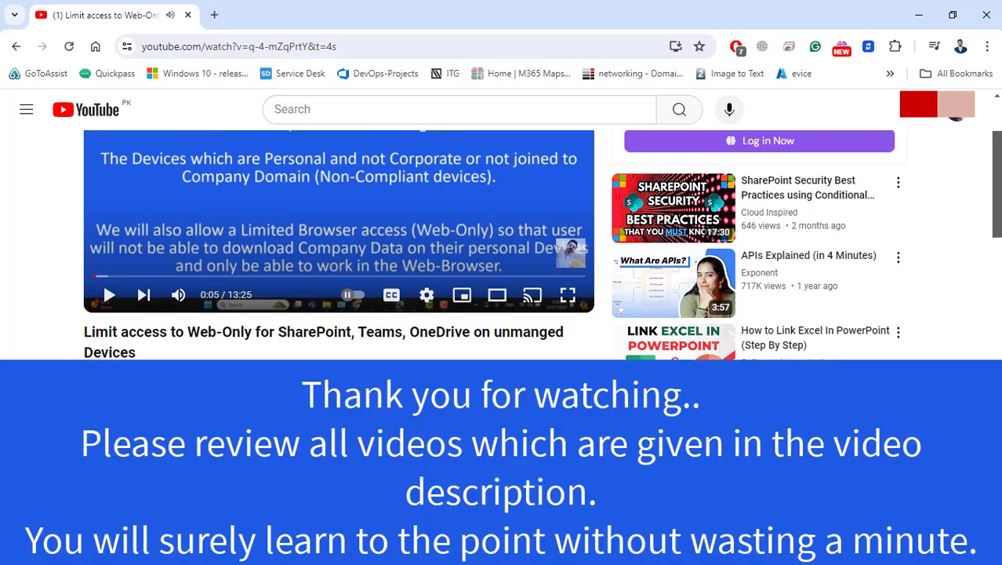
drag(357, 332, 540, 332)
scroll(502, 235, down, 3)
scroll(502, 236, up, 4)
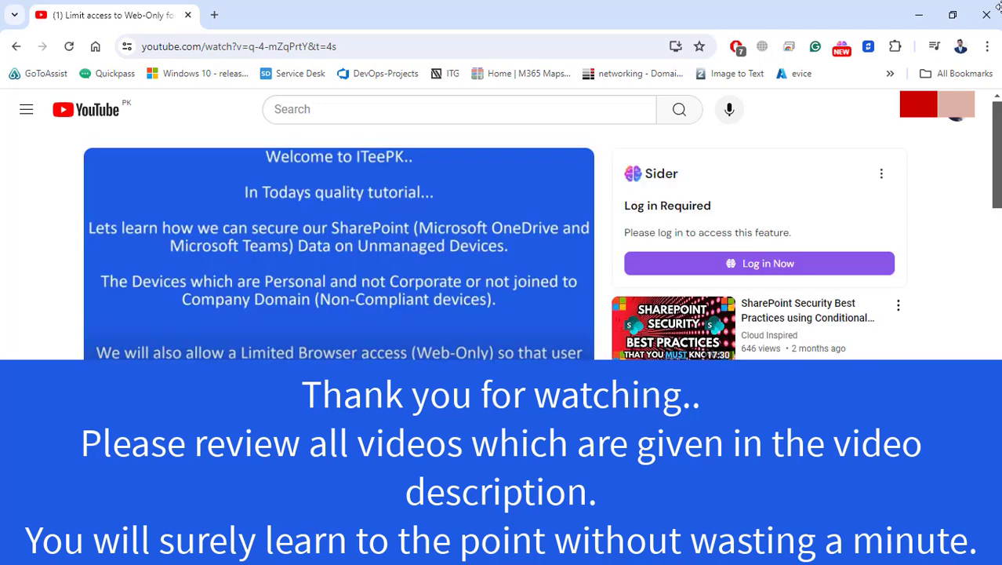
click(919, 15)
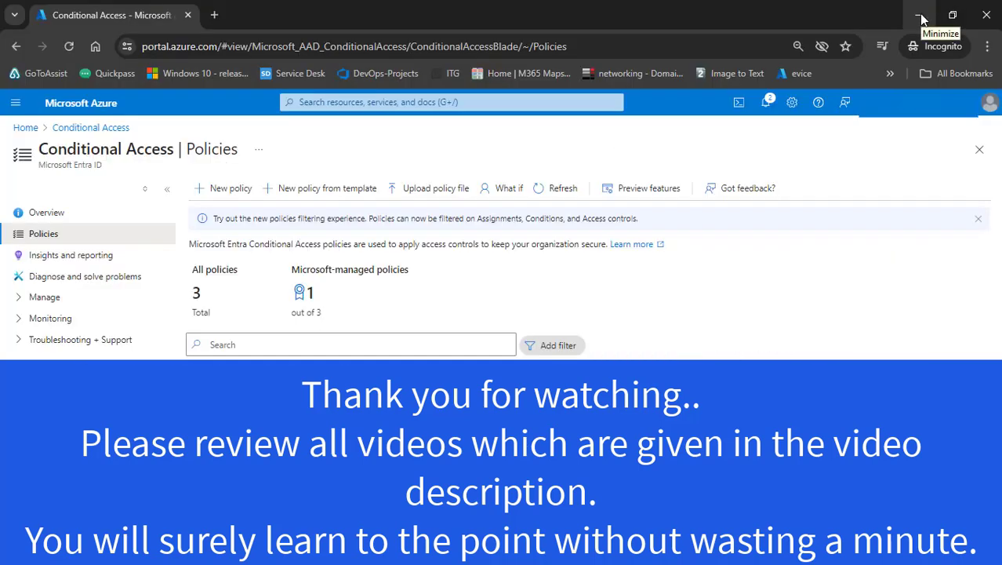